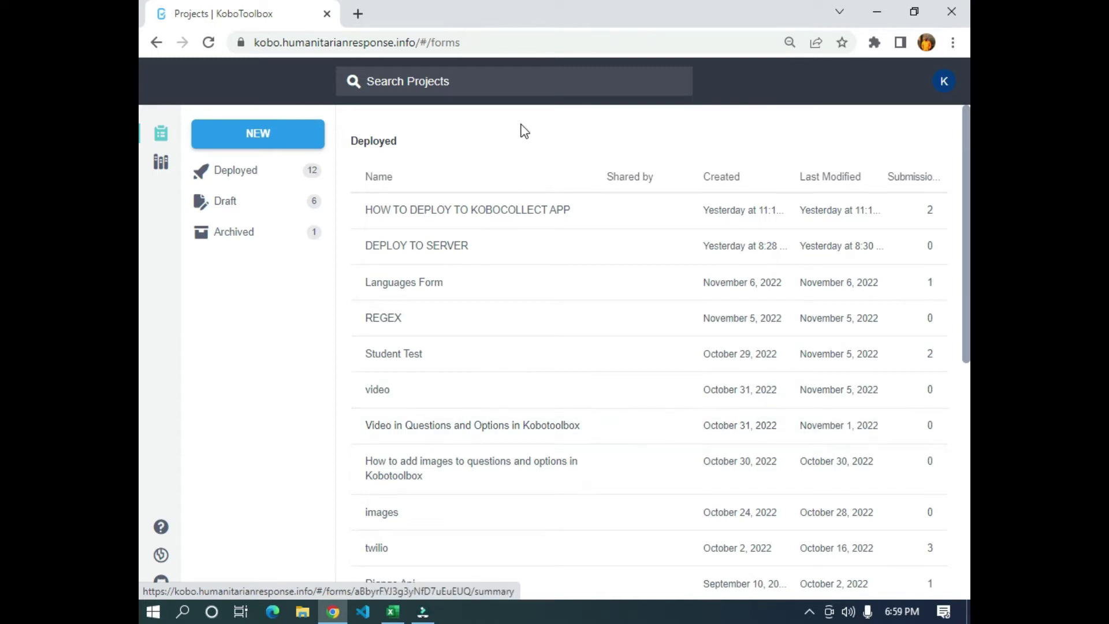
Open a new browser tab next to the KoboToolbox projects list.
click(358, 13)
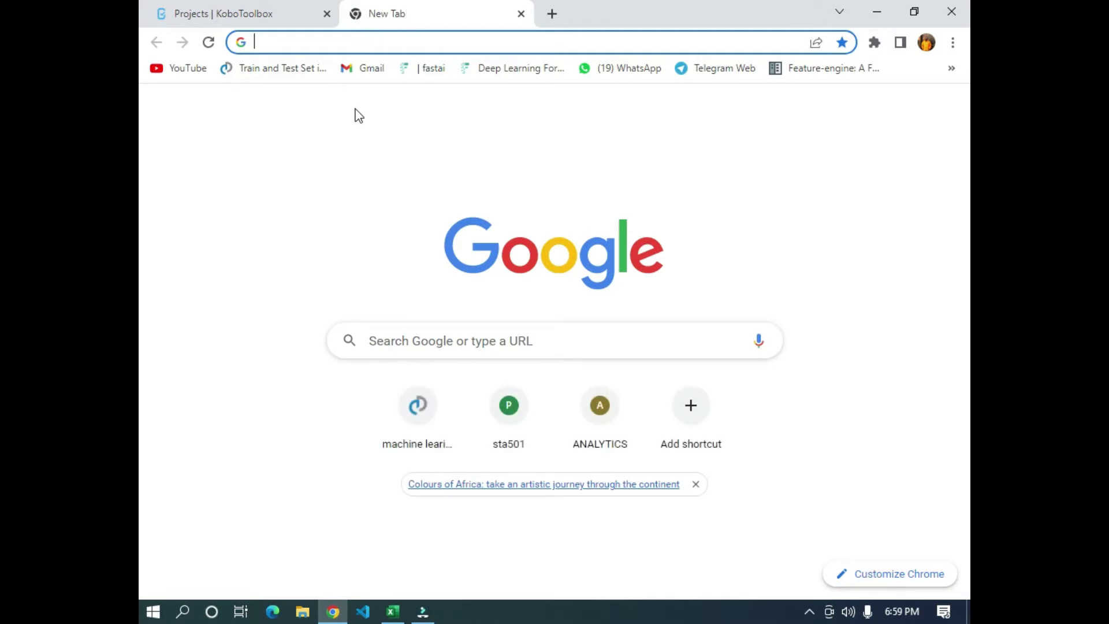
Create a blank Google spreadsheet through the sheet.new address suggestion.
text(shee)
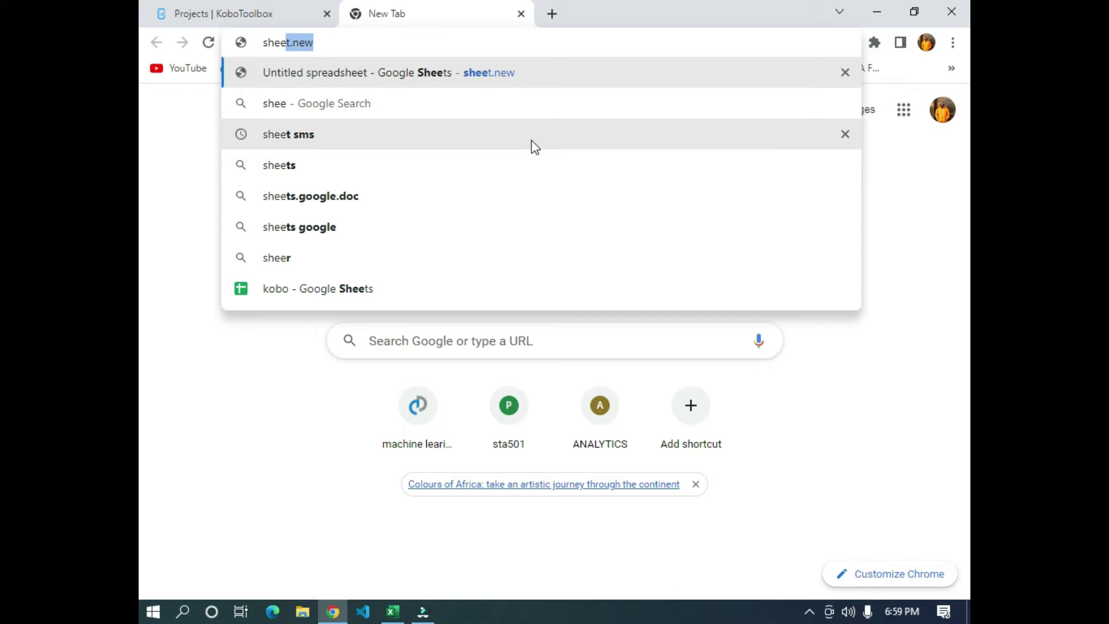
key(Return)
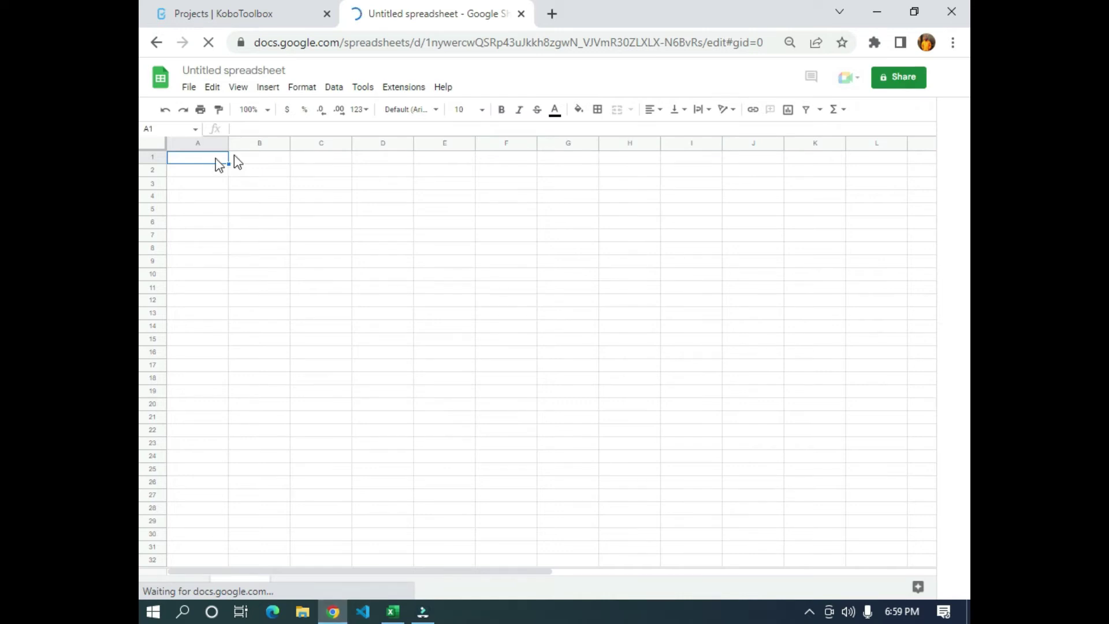
Enter the XLSForm survey headers type, name, label and required in cells A1–D1.
text(type)
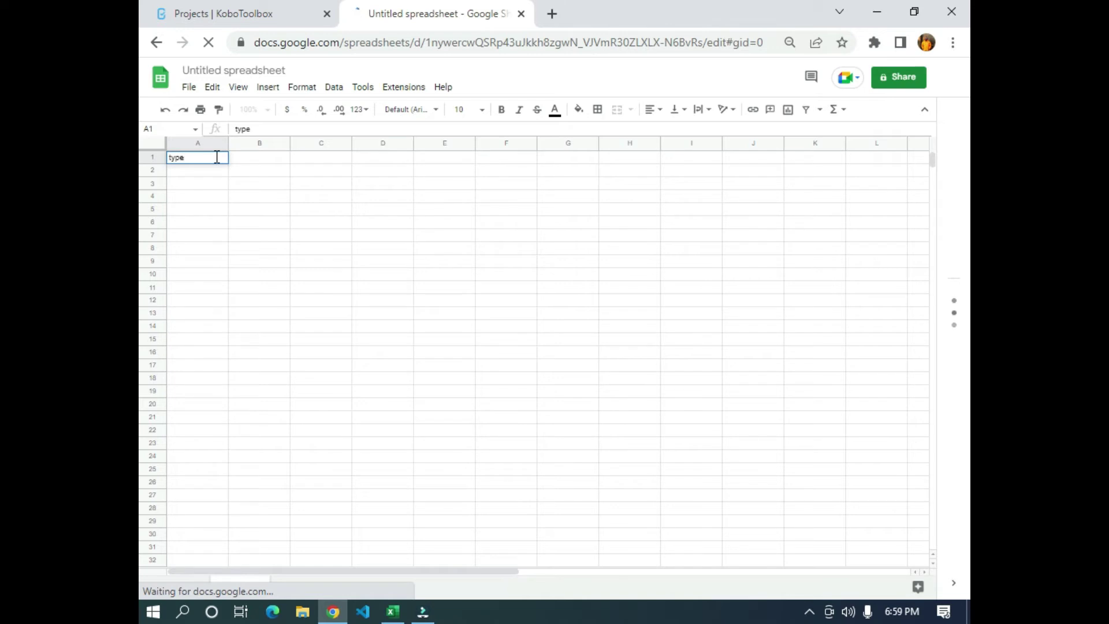
key(Tab)
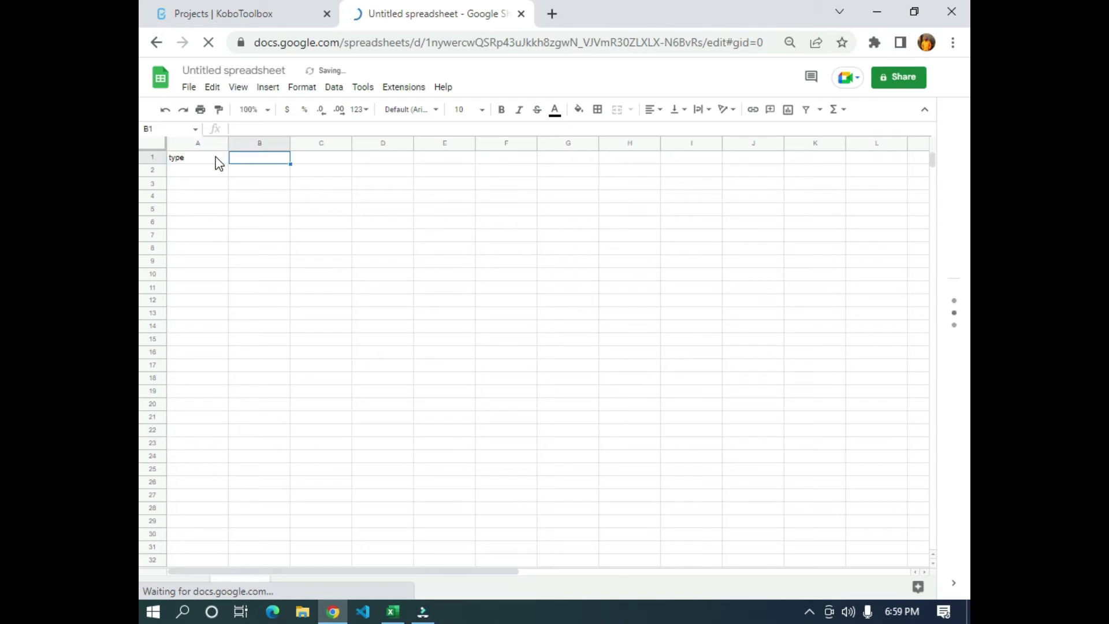
text(name)
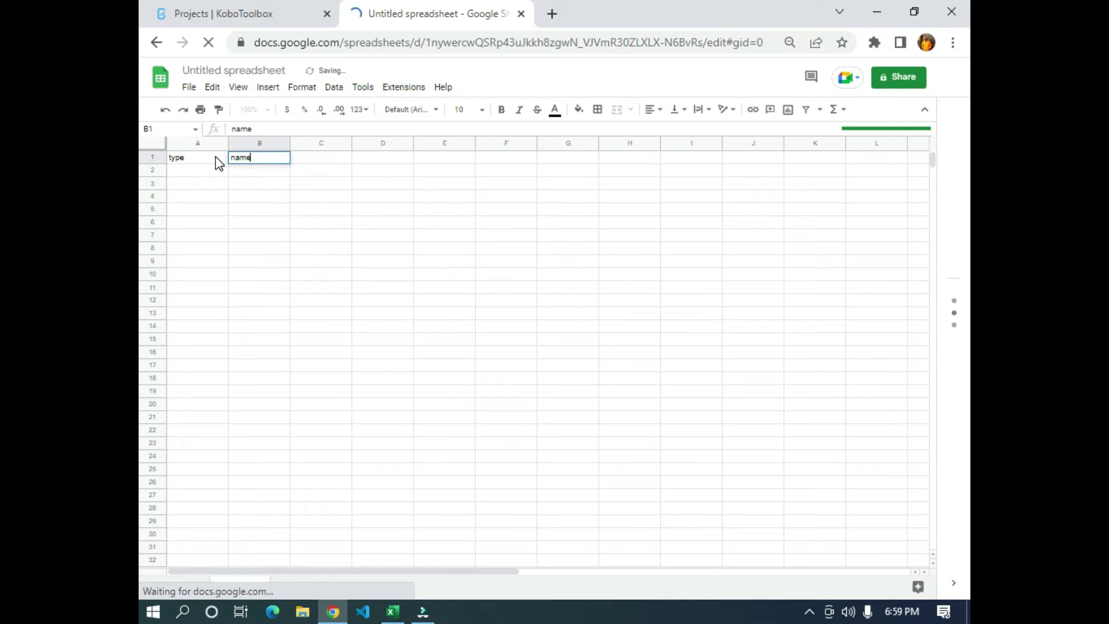
key(Tab)
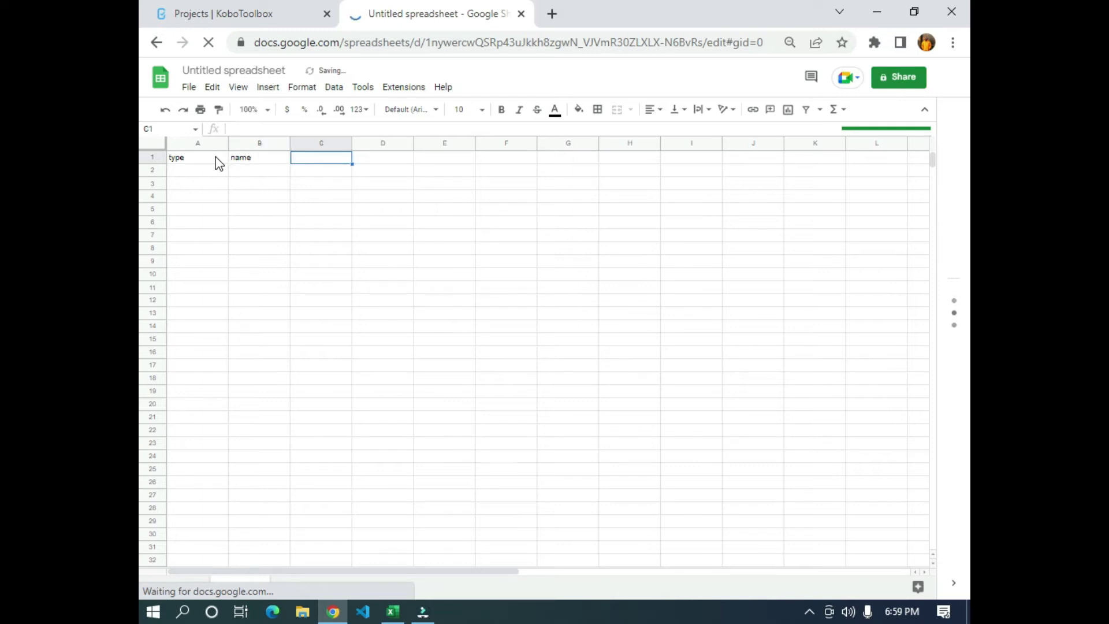
text(label)
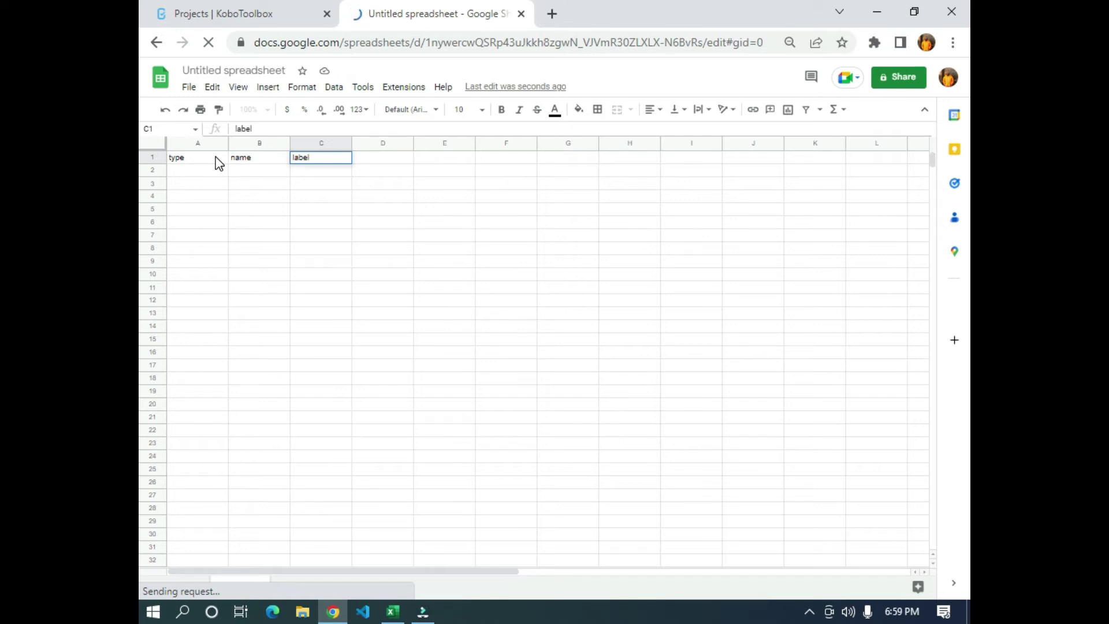
key(Tab)
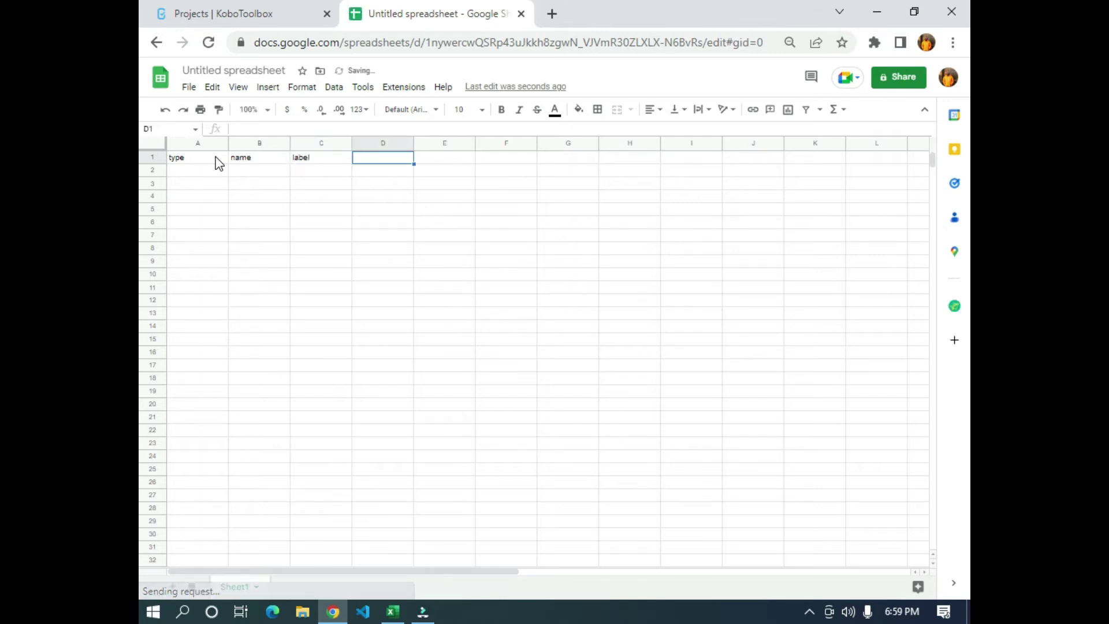
text(re)
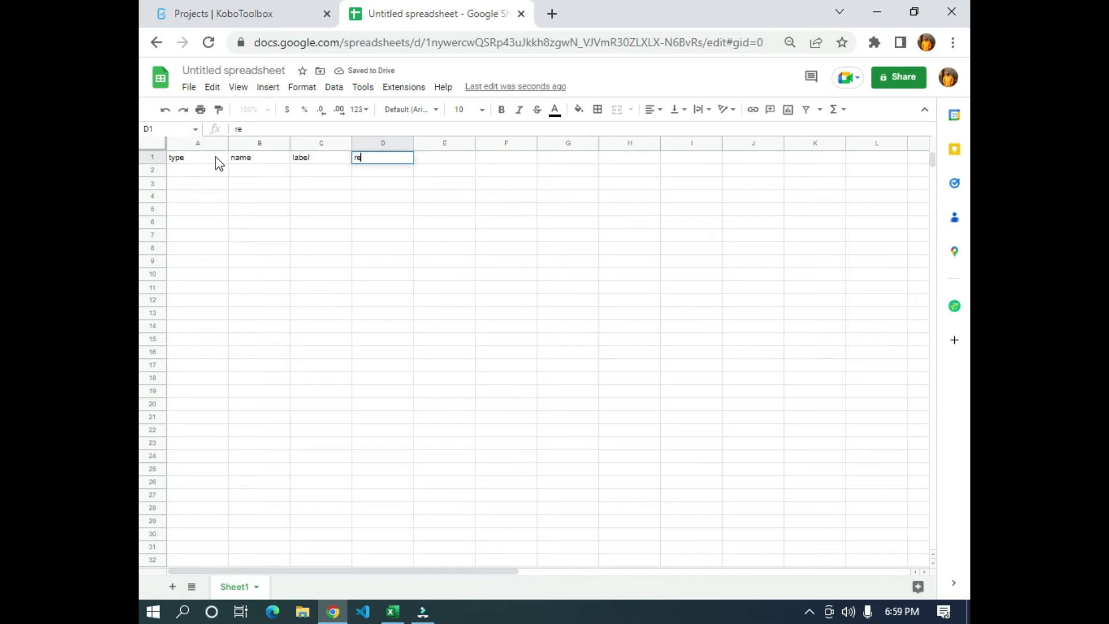
text(quired)
key(Tab)
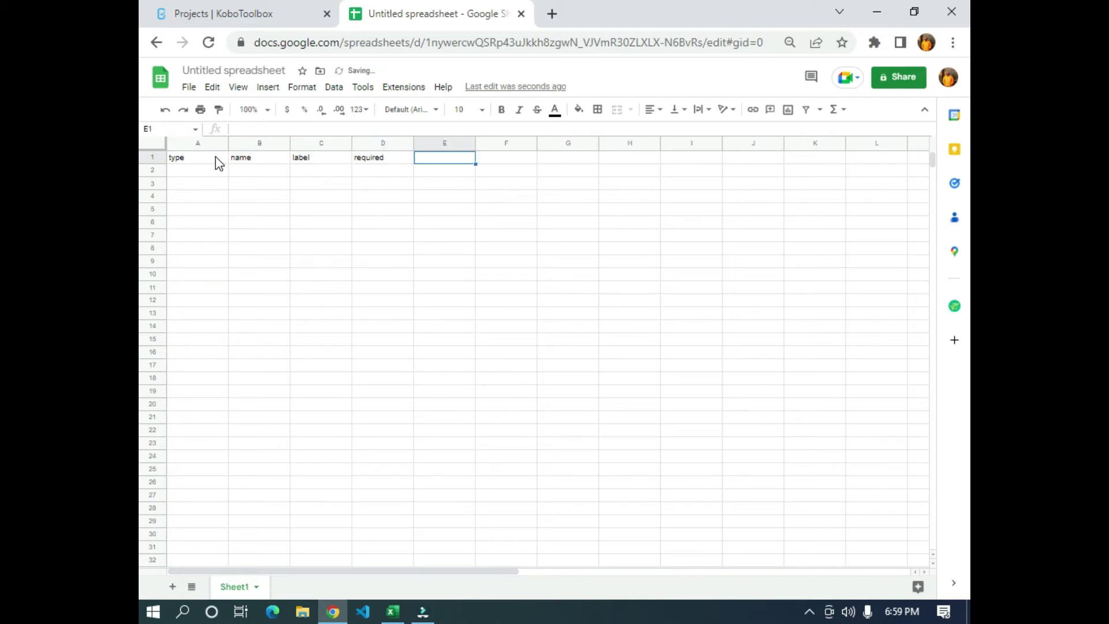
key(Left)
key(Left)
key(Left)
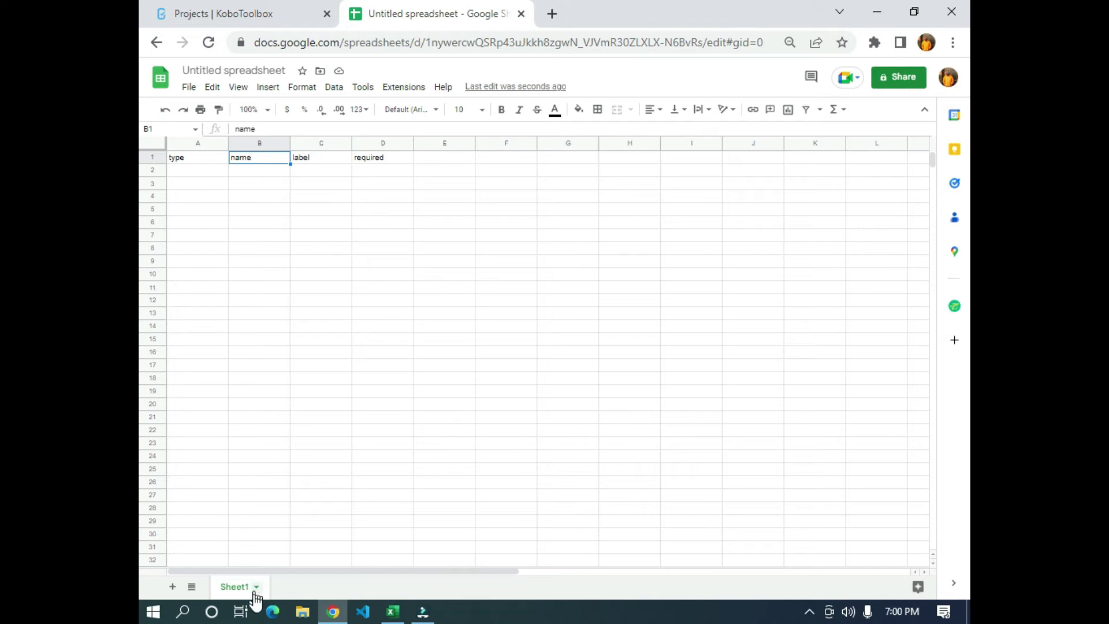
Rename Sheet1 to survey and add a second sheet named settings.
double_click(237, 587)
text(survey)
click(174, 587)
double_click(295, 588)
text(settings)
click(342, 487)
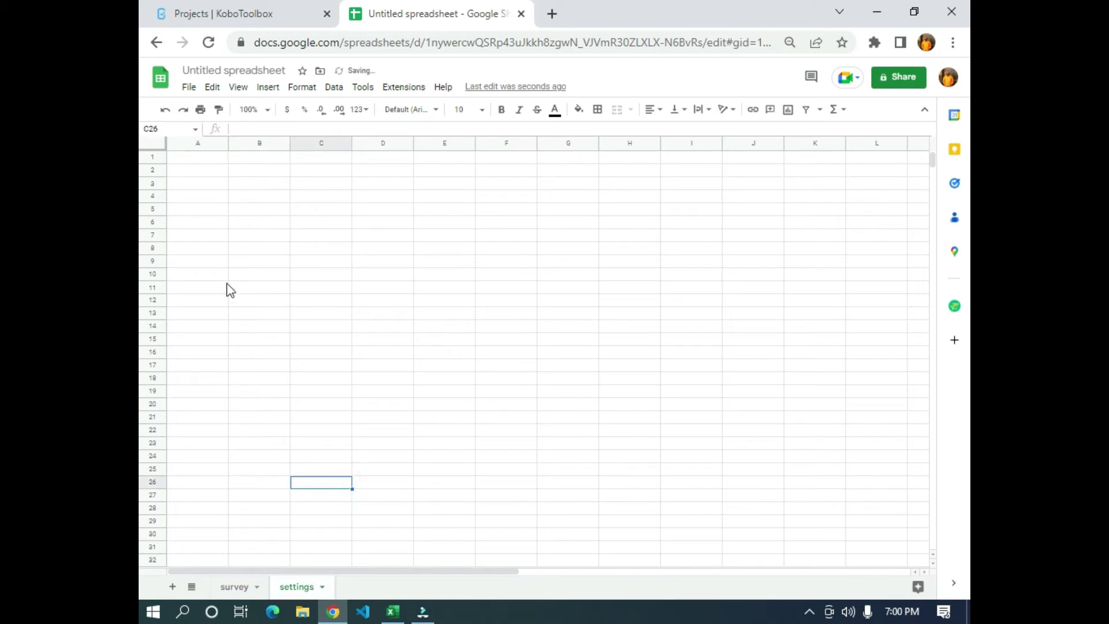
On settings, put form_title in A1 and 'How to import googlesheet to Kobotoolbox' in A2.
click(190, 164)
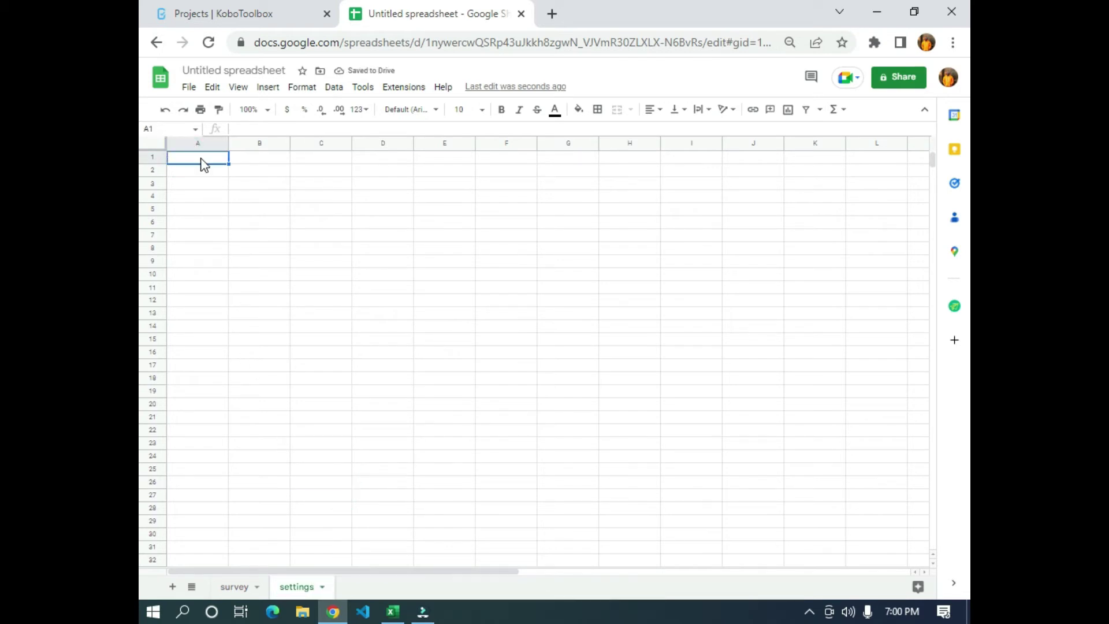
text(form)
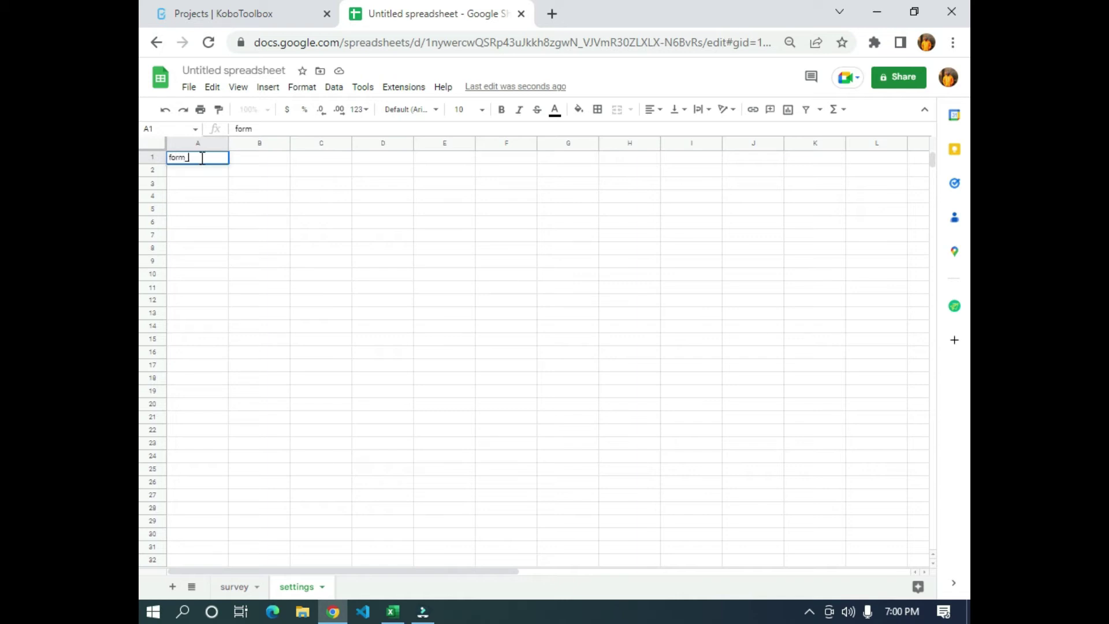
text(_title)
key(Return)
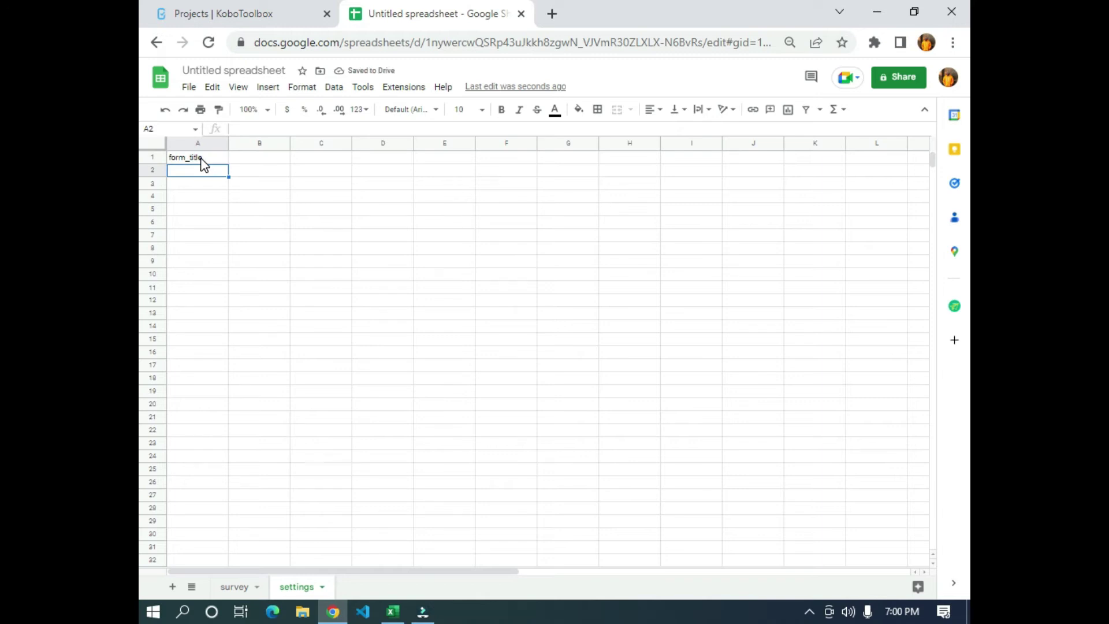
text(How to im)
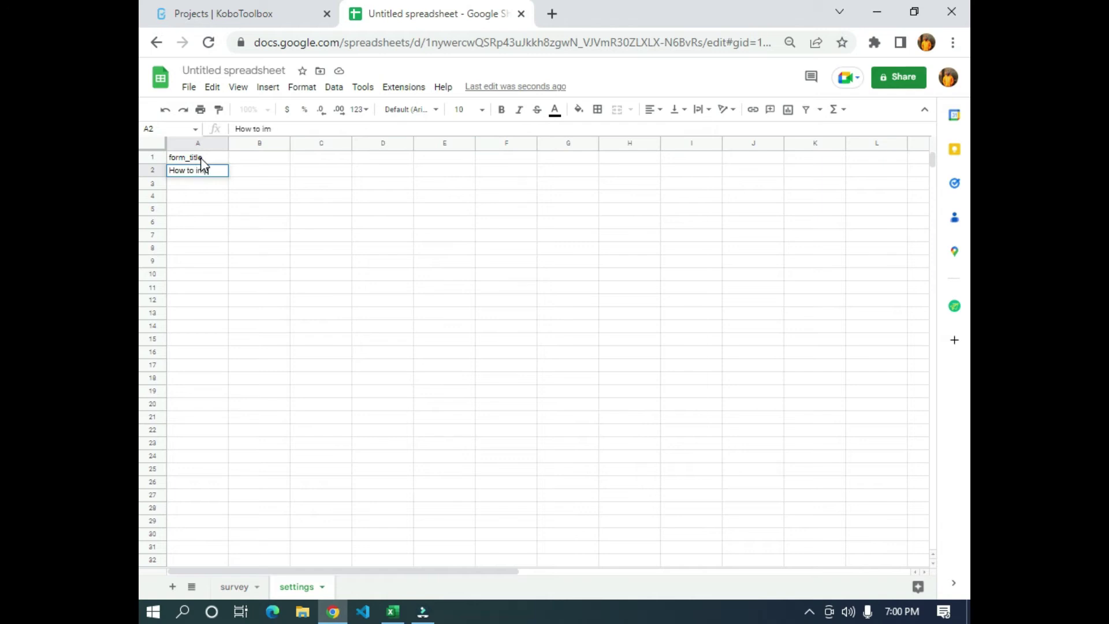
text(port googlesheet o)
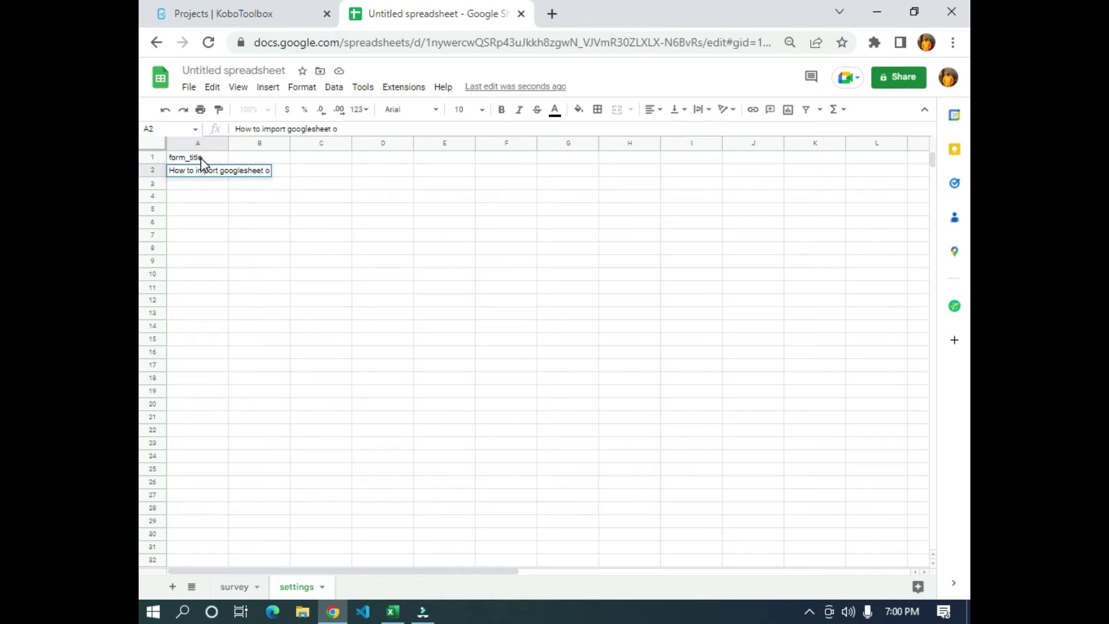
key(BackSpace)
text(to Kobotoolbox)
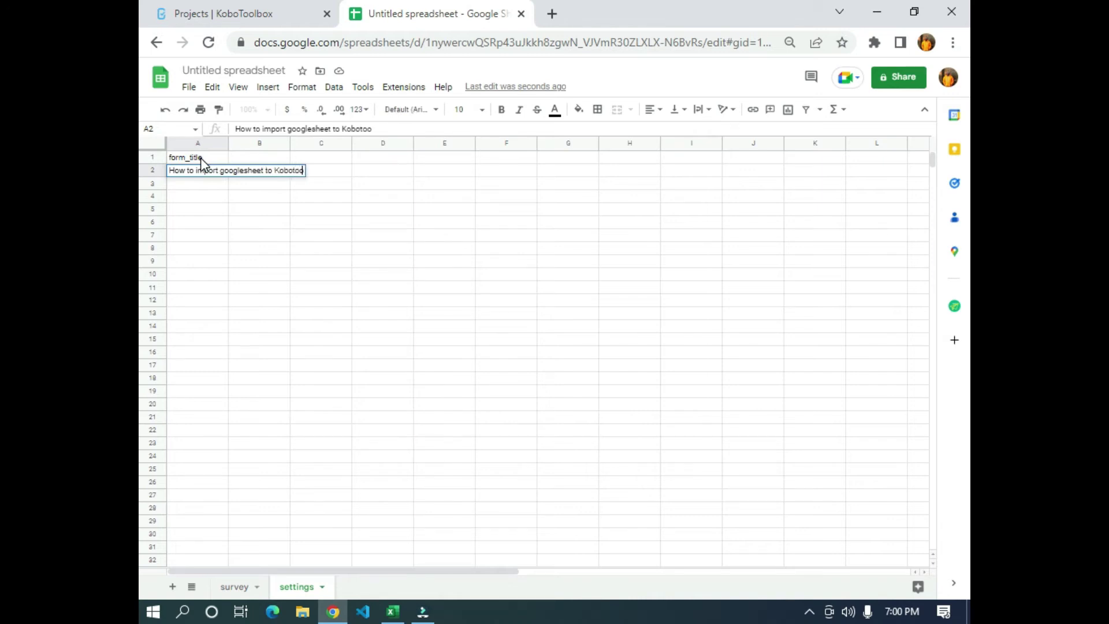
click(411, 315)
click(230, 586)
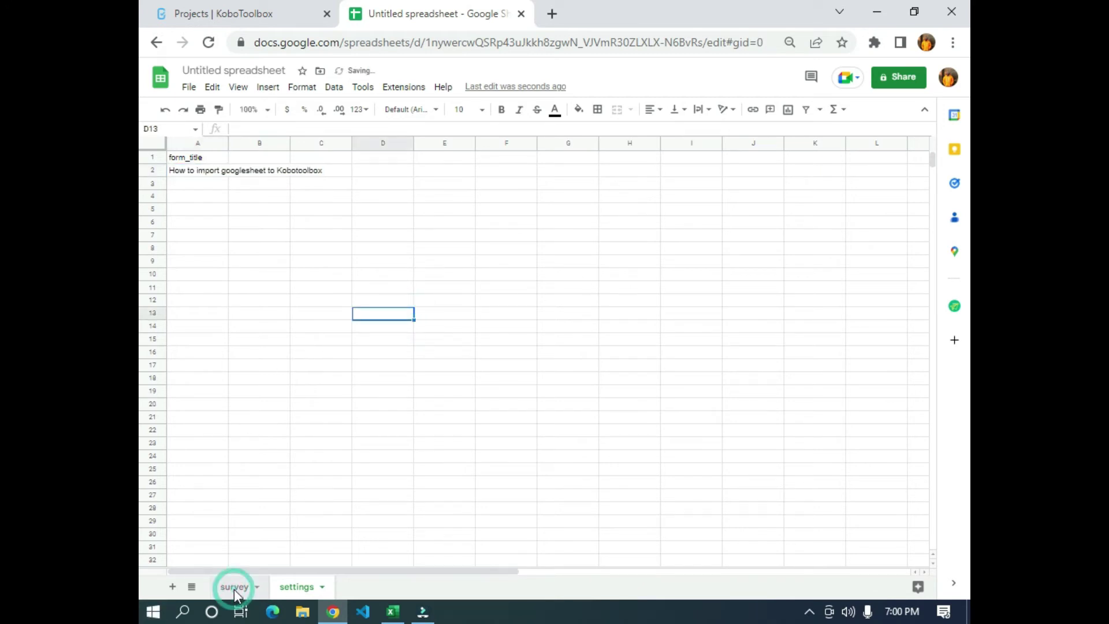
Fill survey row 2 with text, name, 'What is your name?' and FALSE.
click(179, 172)
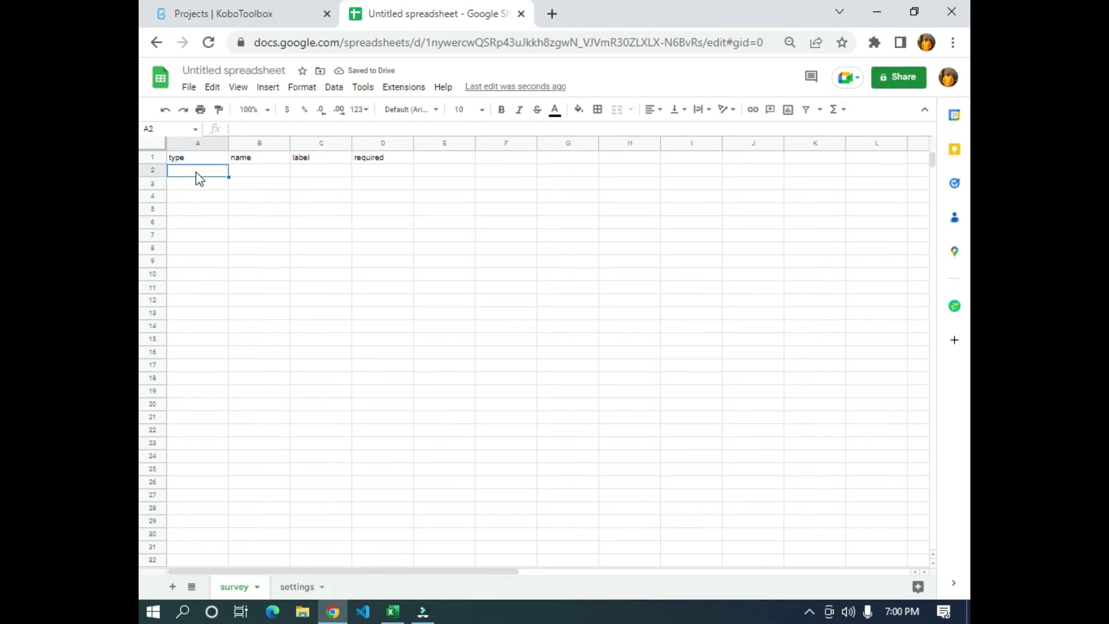
text(test)
key(BackSpace)
text(x)
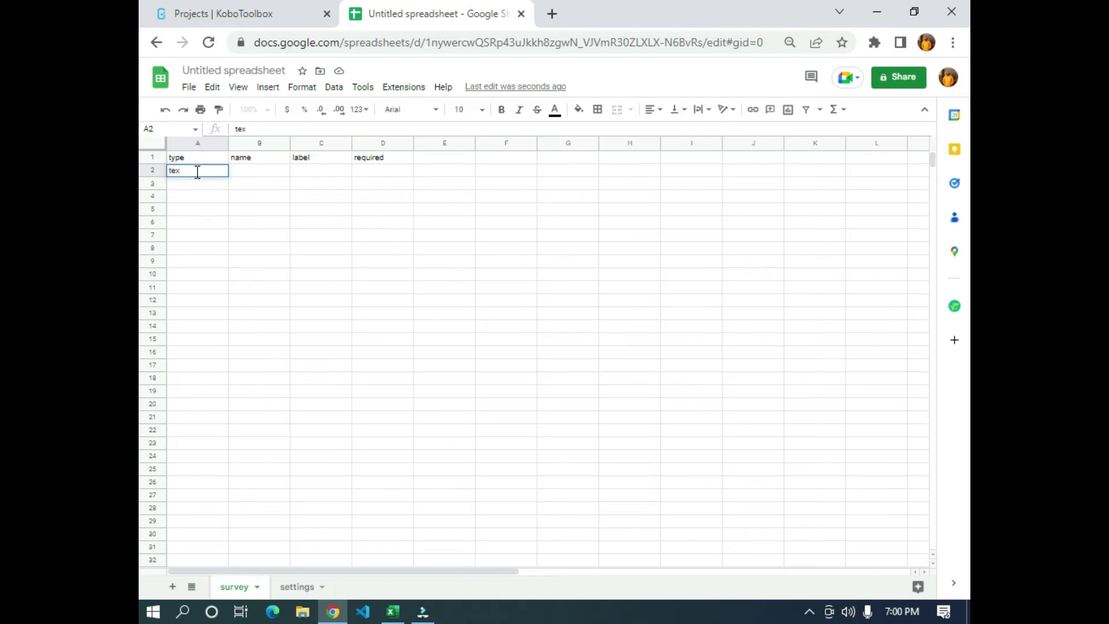
text(t)
key(Tab)
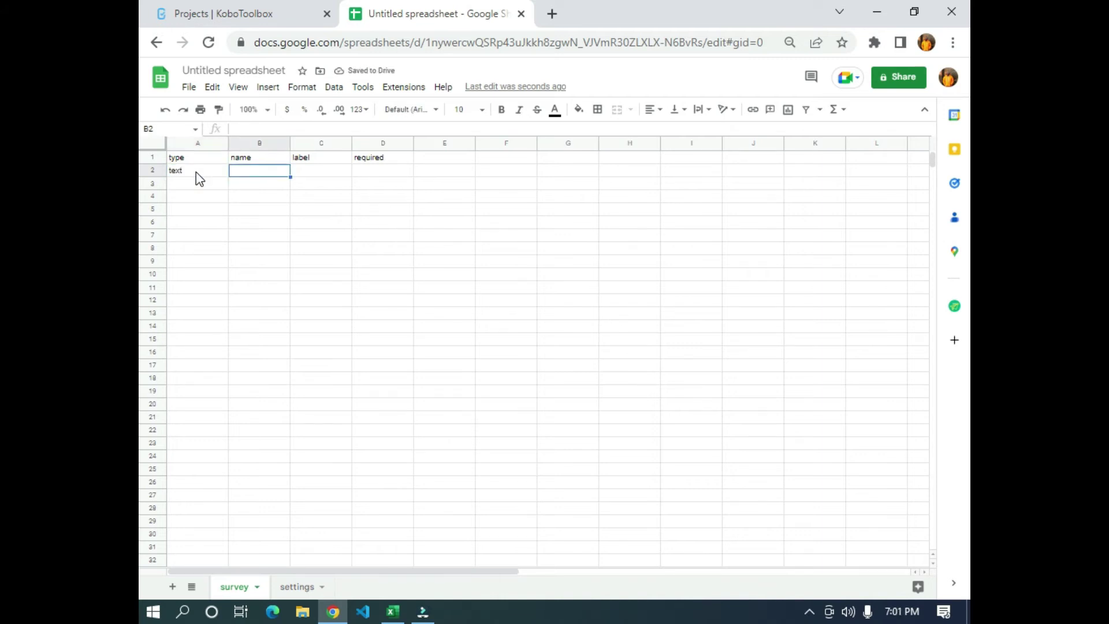
text(name)
key(Tab)
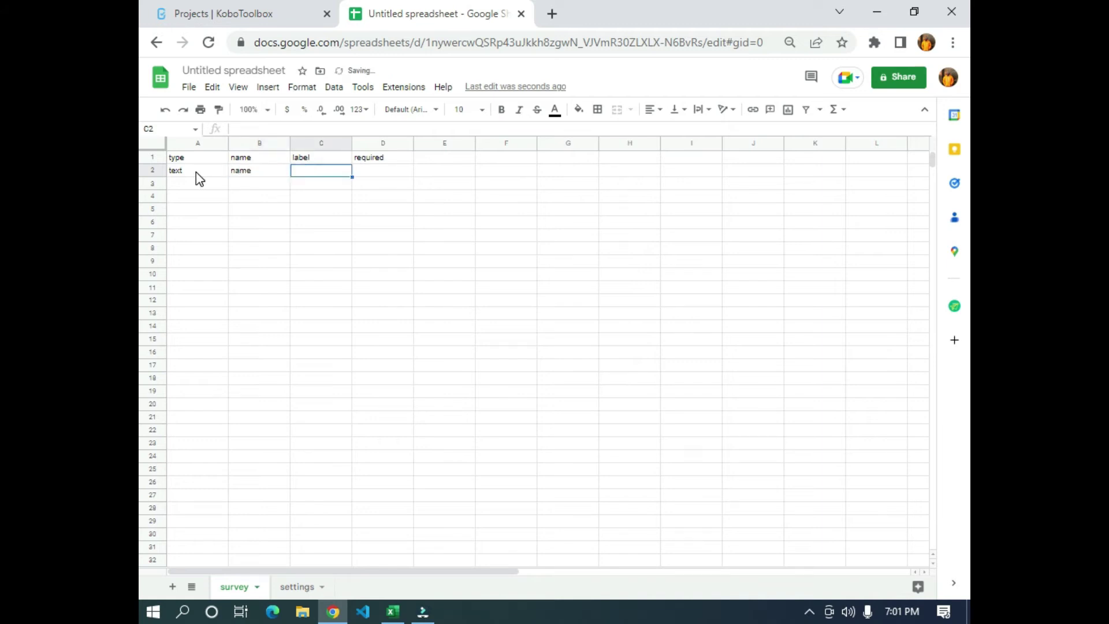
text(What)
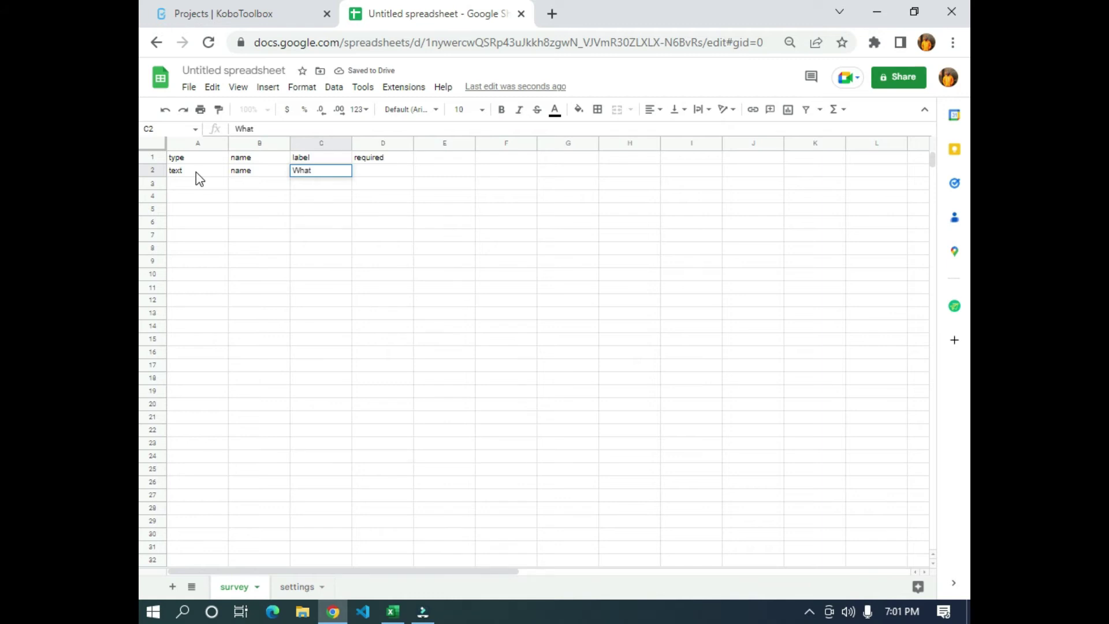
text( is your name?)
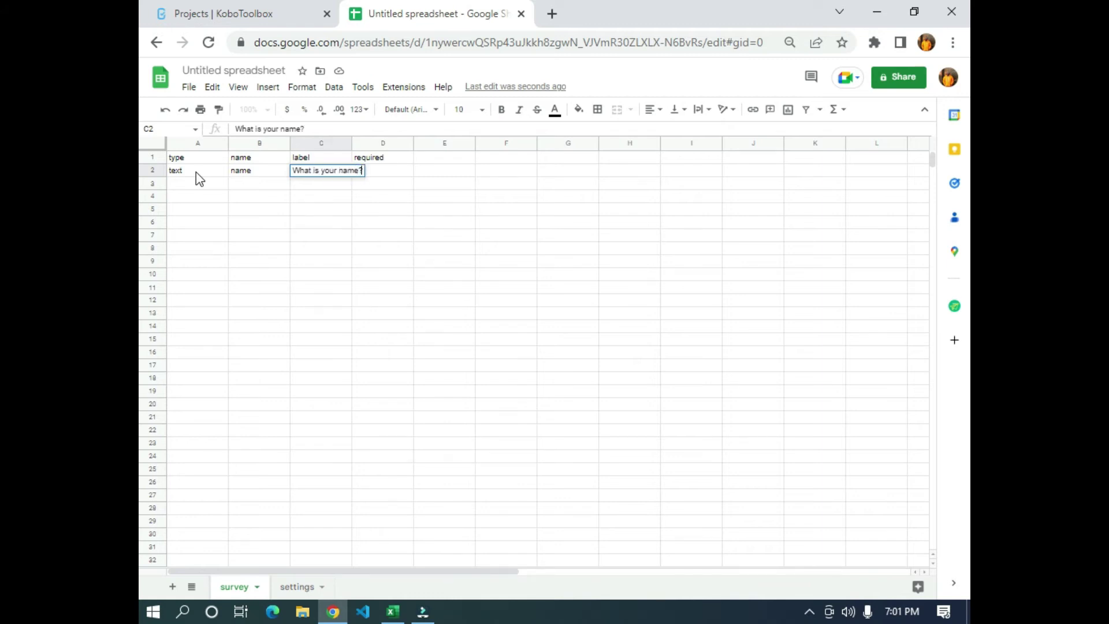
key(Tab)
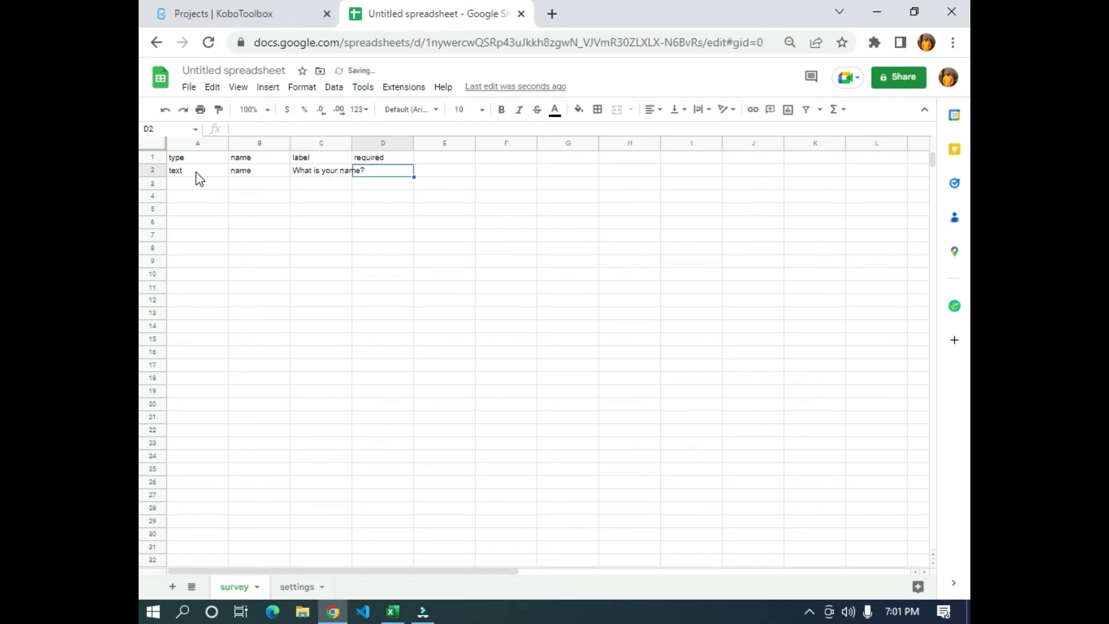
text(false)
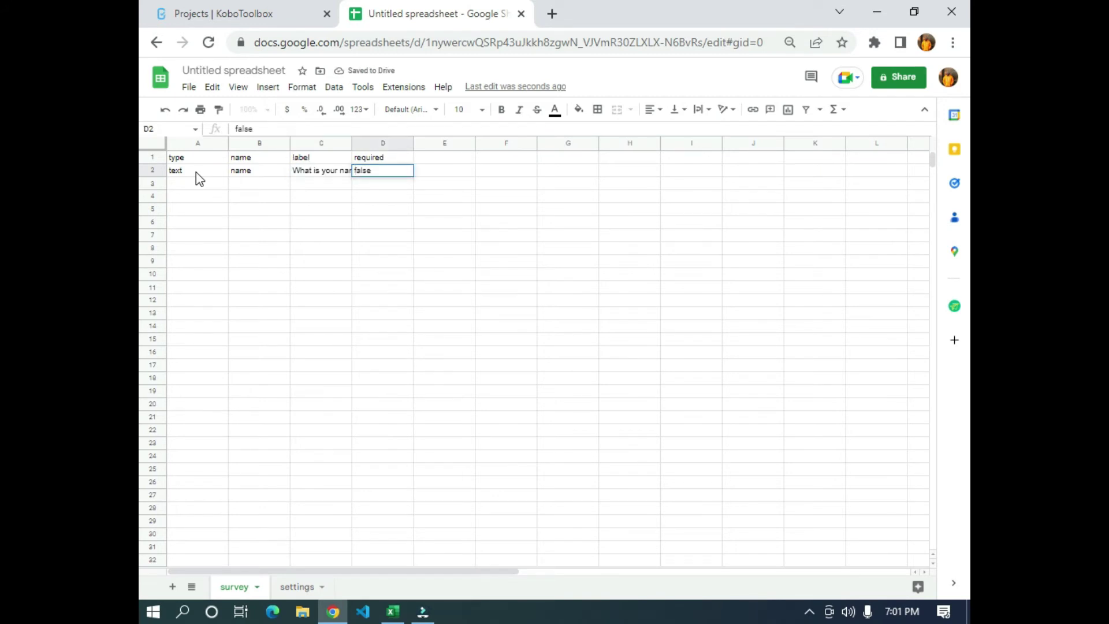
key(Return)
key(Left)
key(Left)
key(Left)
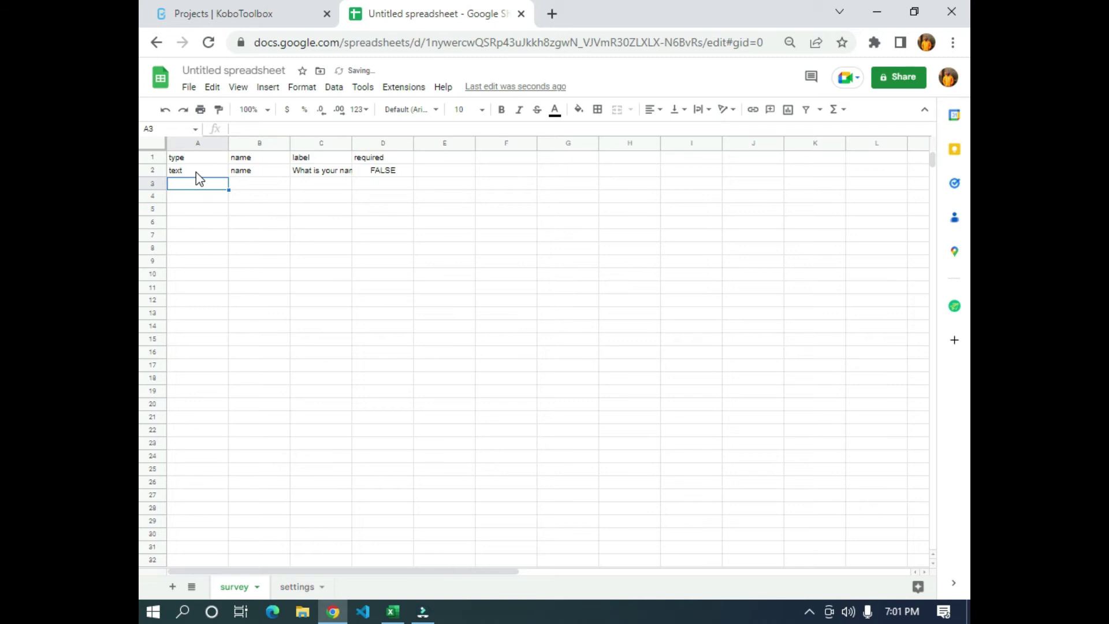
Fill survey row 3 with text, old, 'How old are you?' and FALSE.
text(text)
key(Tab)
text(old)
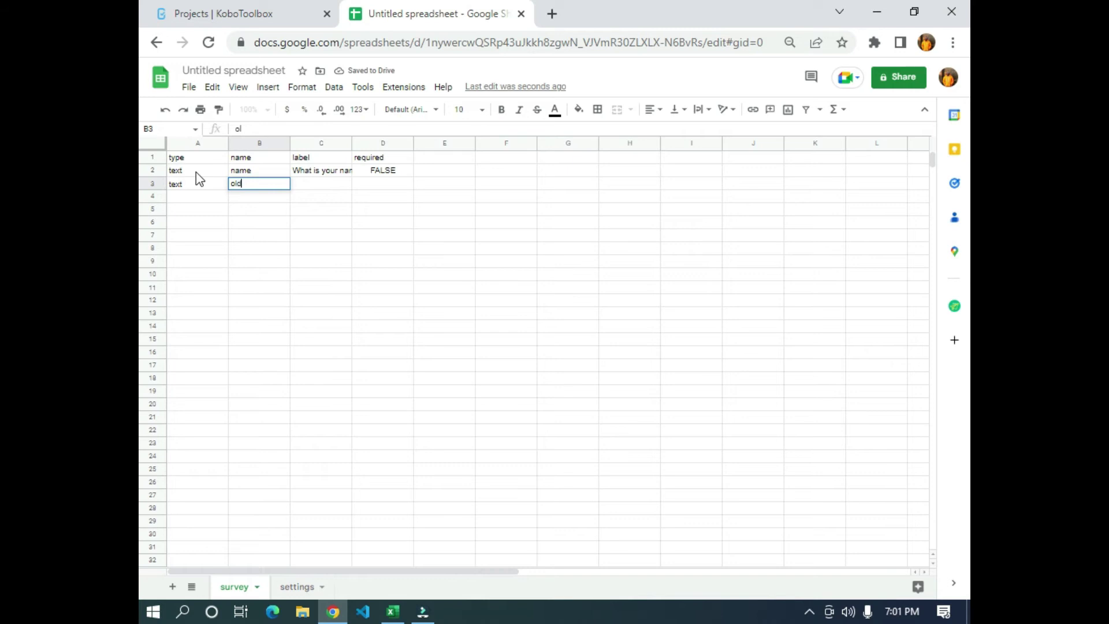
key(Tab)
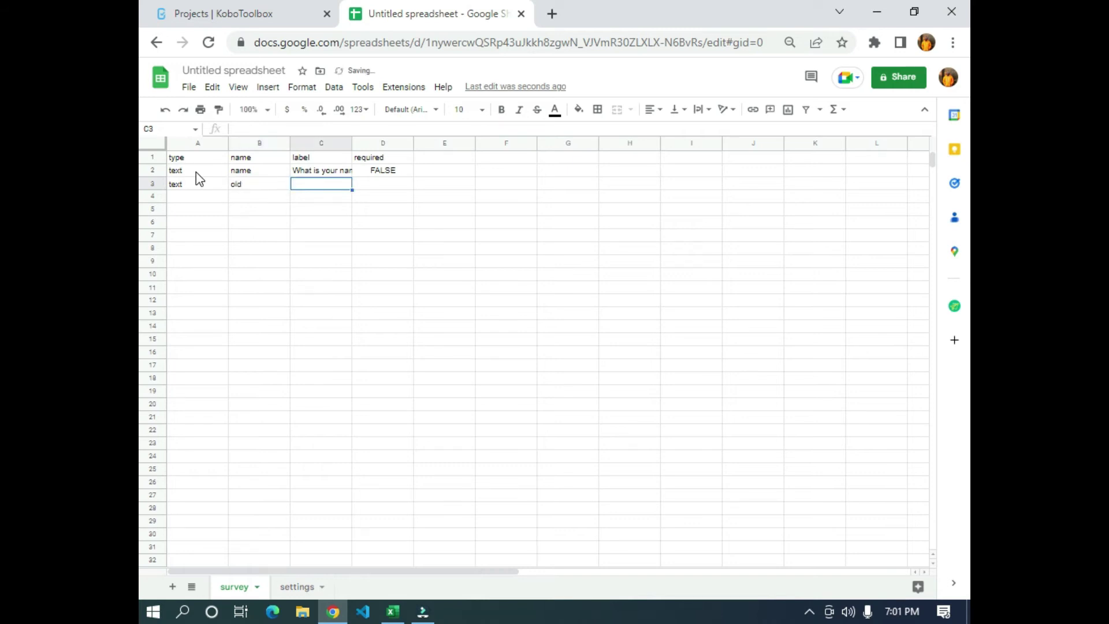
text(What)
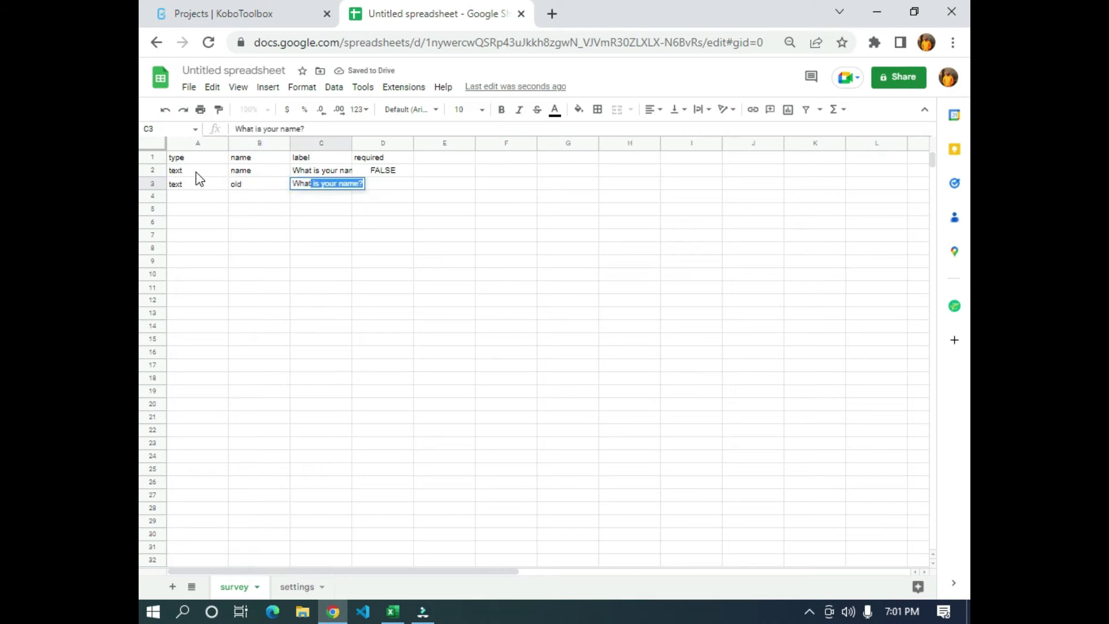
key(BackSpace)
key(BackSpace)
key(BackSpace)
key(BackSpace)
key(BackSpace)
text(H)
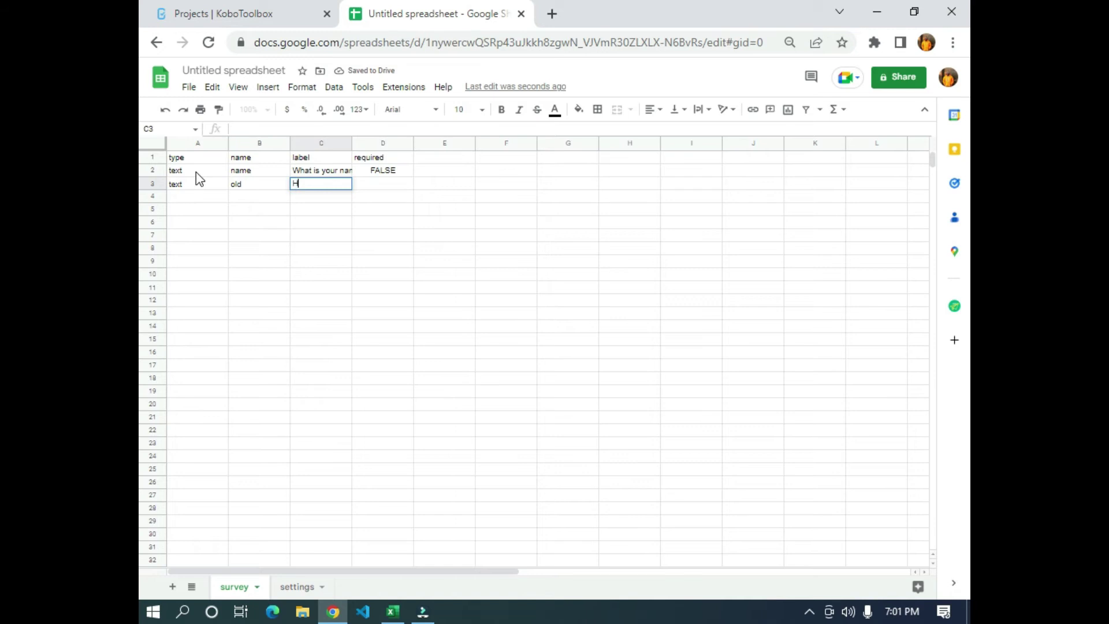
text(ow old are you?)
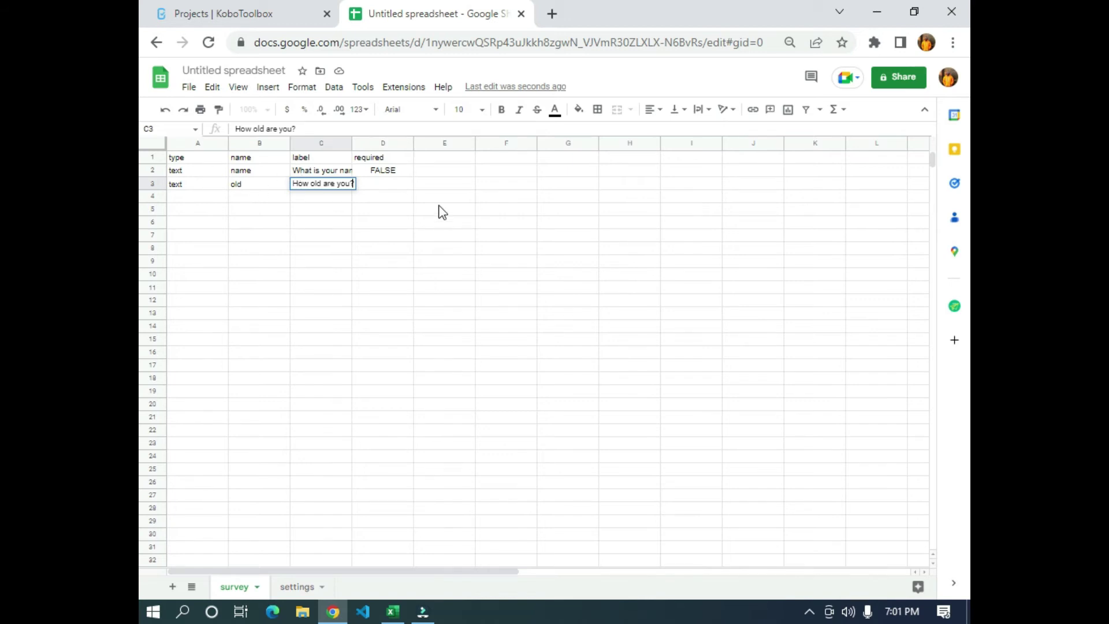
click(394, 185)
text(FALSE)
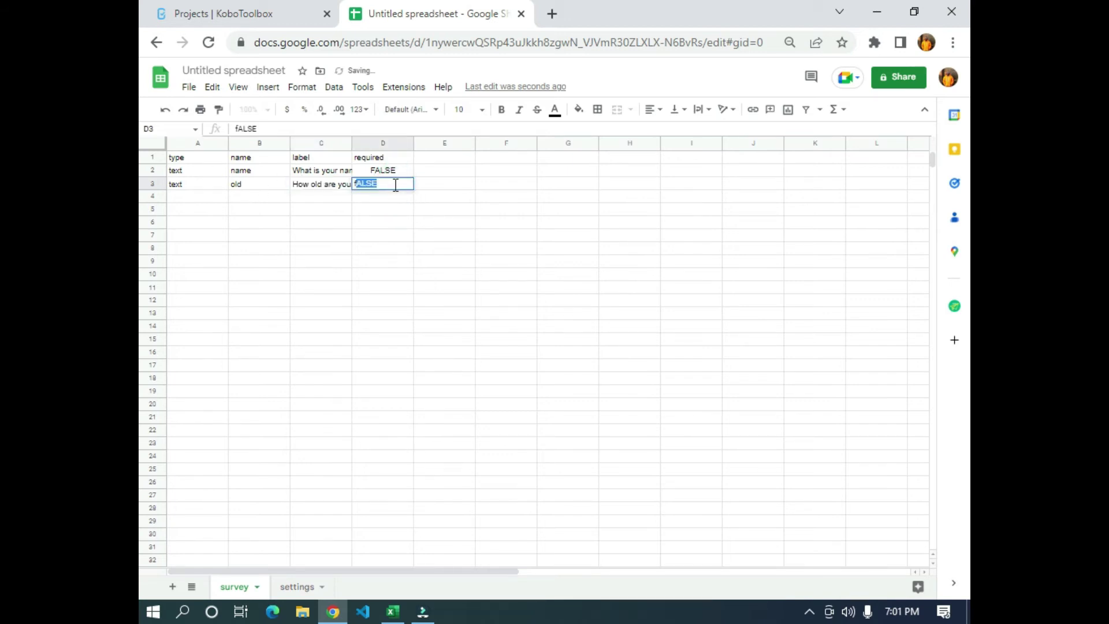
key(Return)
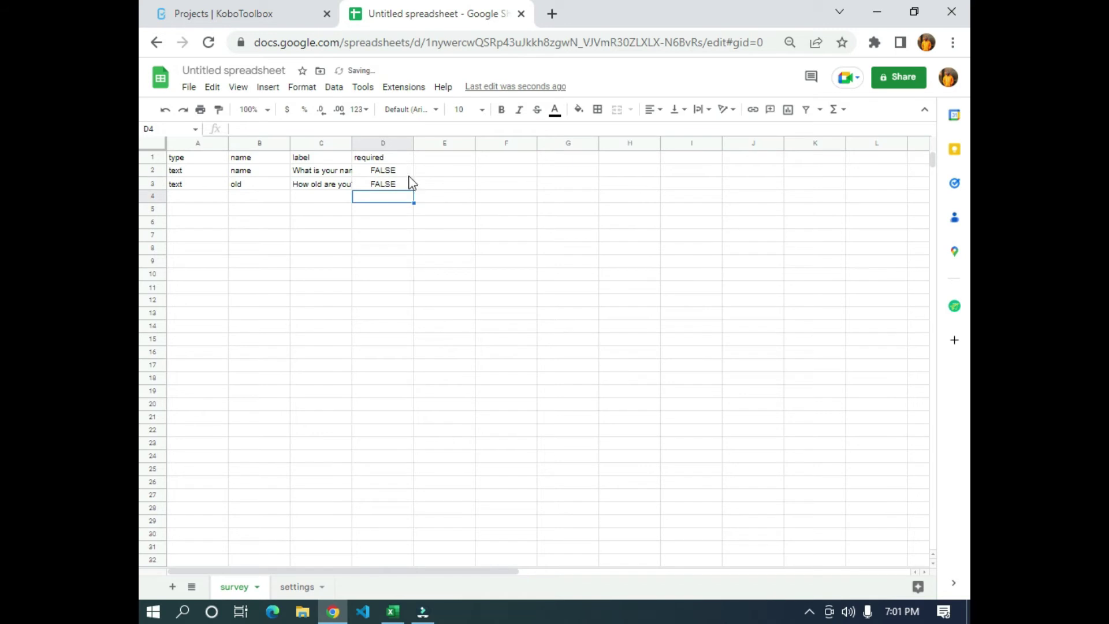
click(396, 260)
click(400, 248)
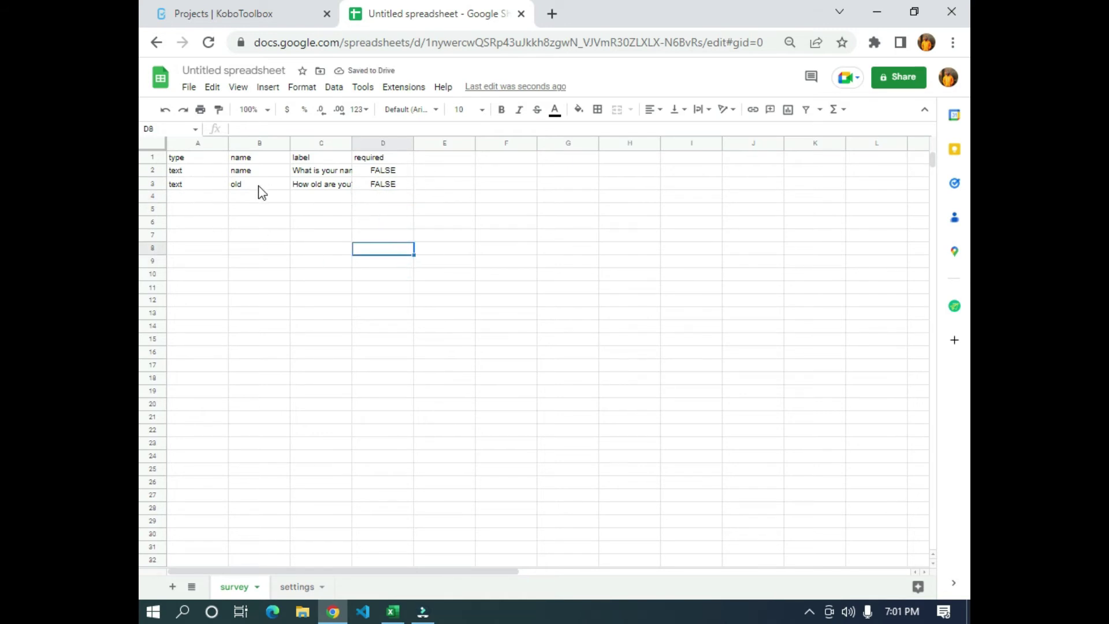
click(207, 72)
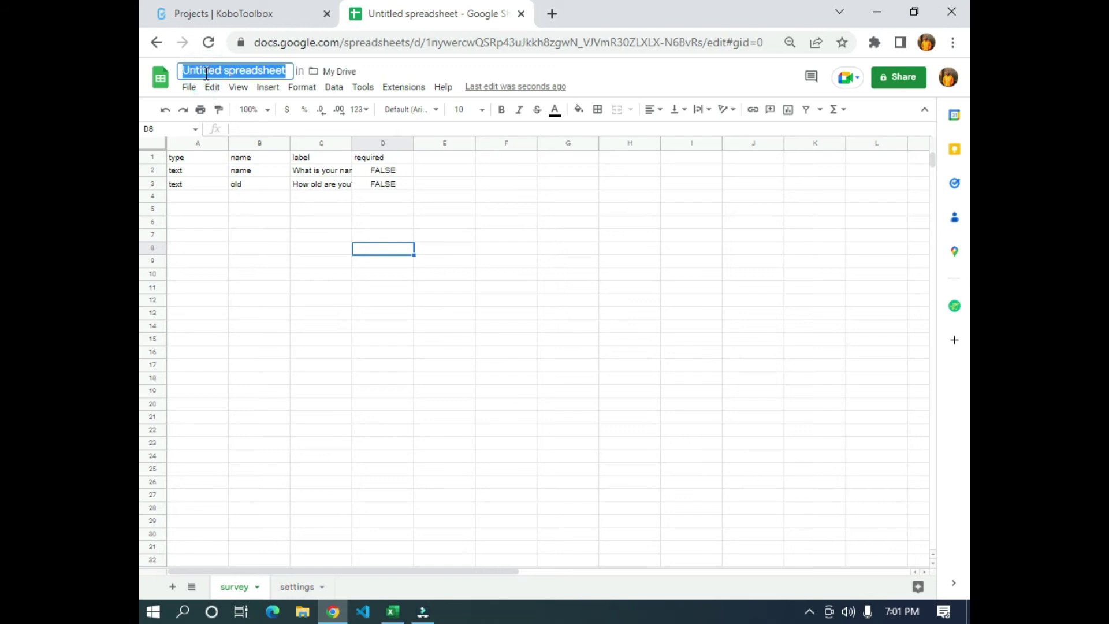
Title the spreadsheet 'xlsform to kobotoolbox'.
text(xlsform to )
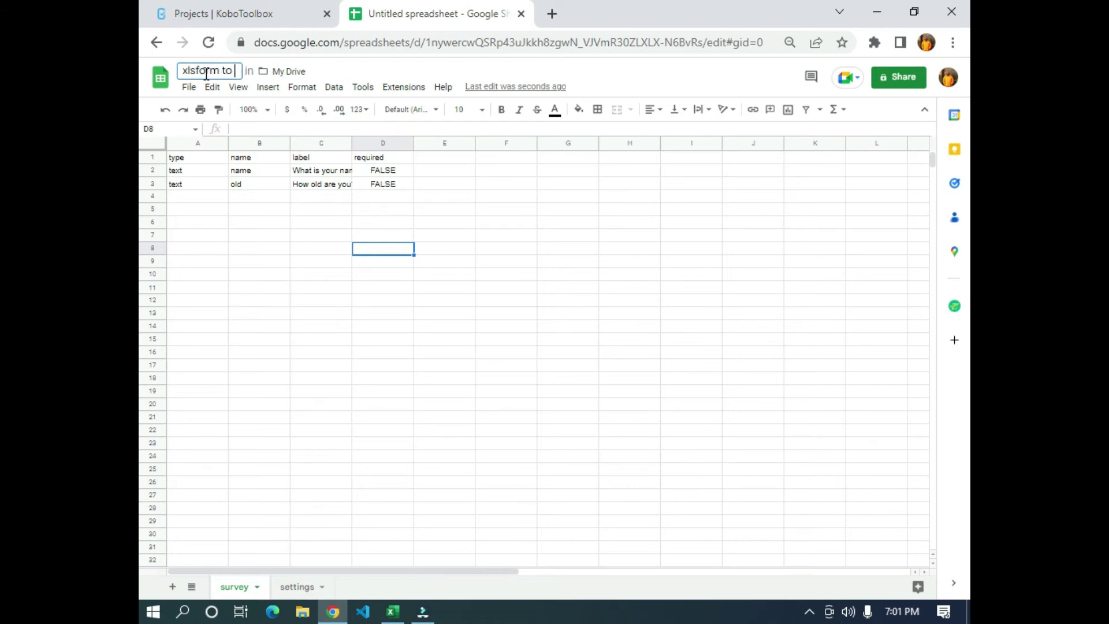
text(kobotoolbox)
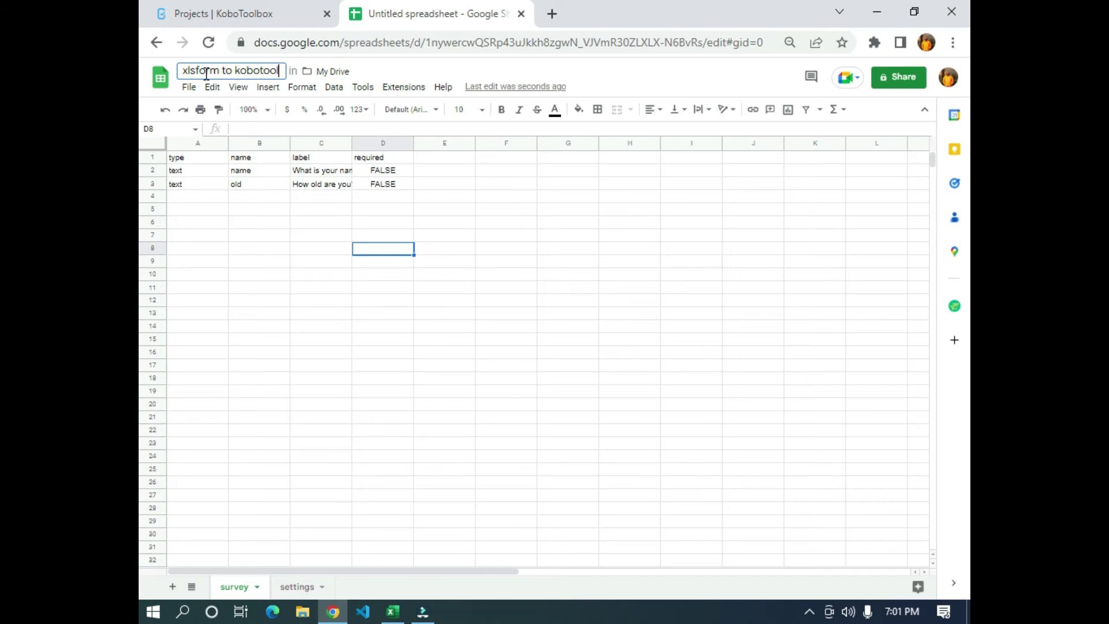
click(346, 261)
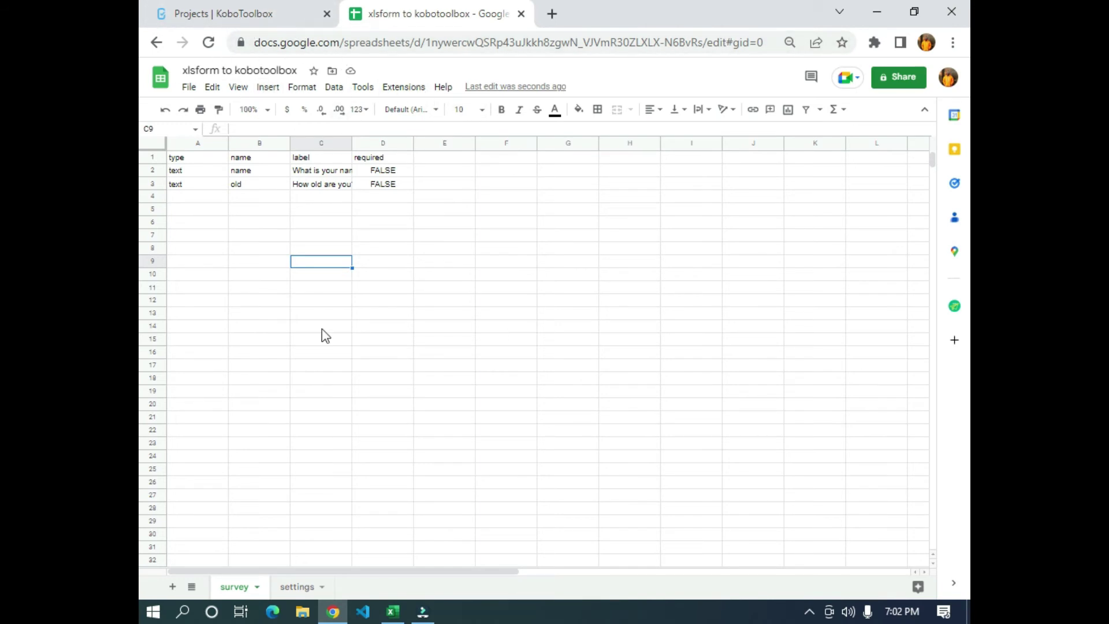
Bring up the Publish to the web dialog via File > Share.
click(189, 88)
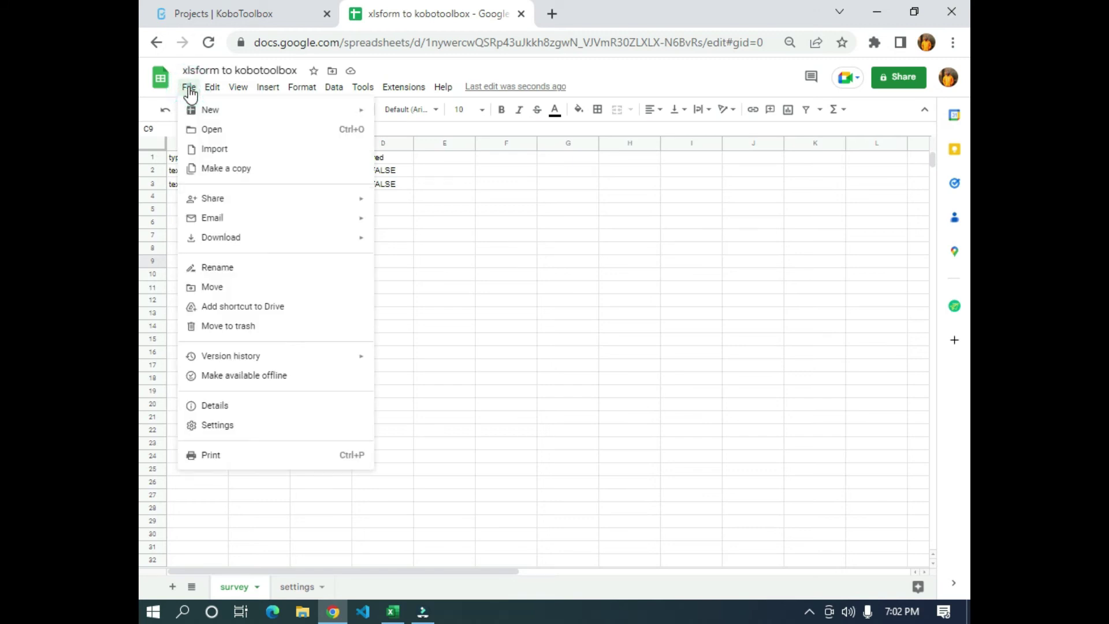
click(288, 199)
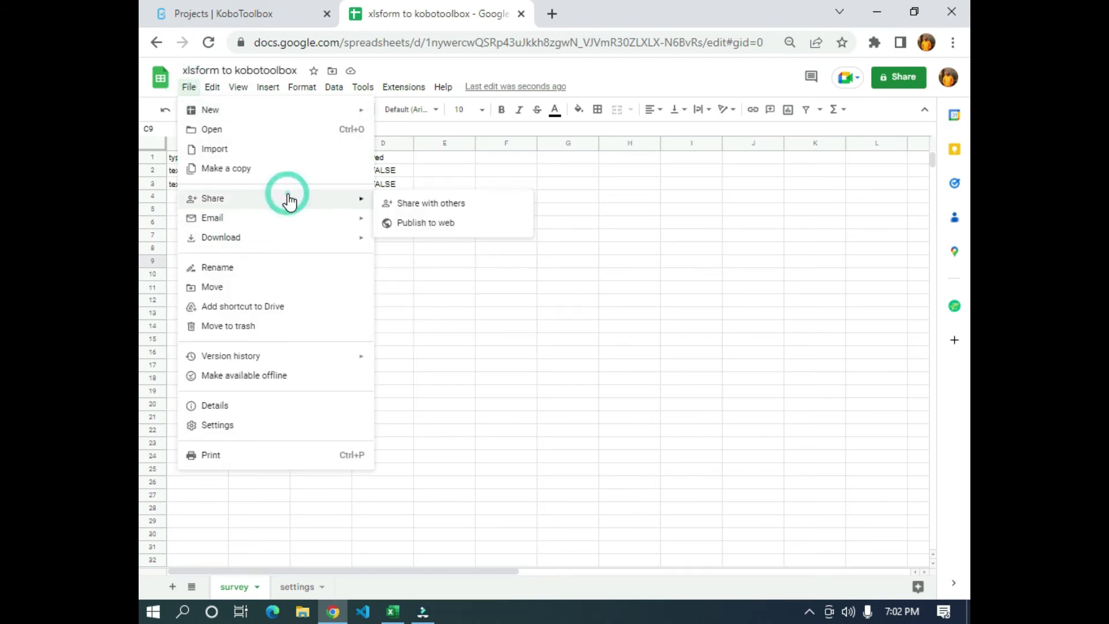
click(430, 226)
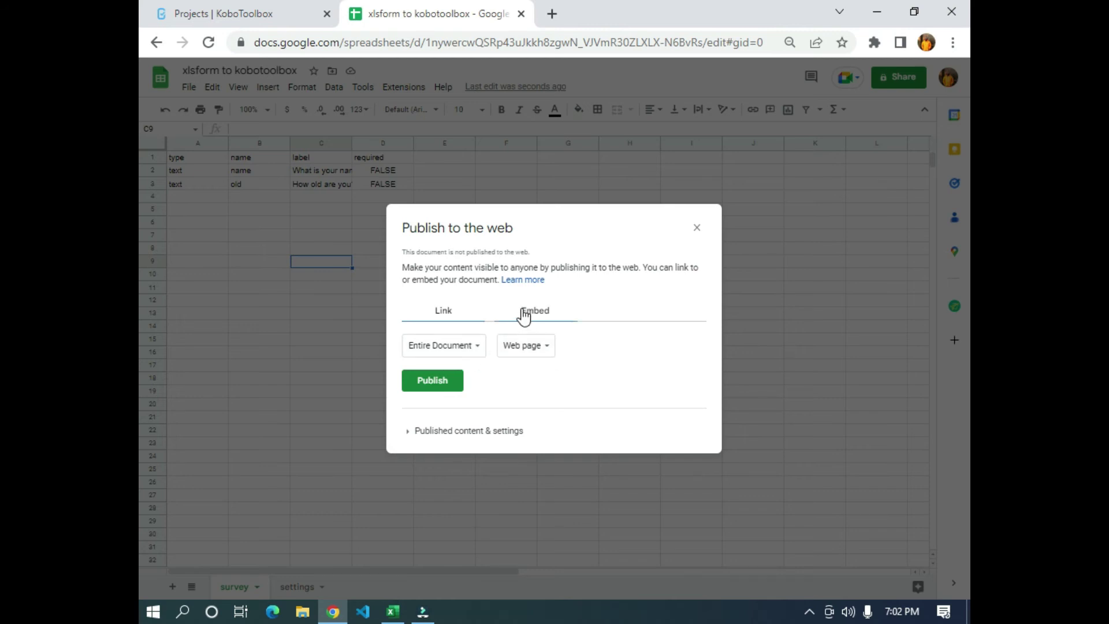
Publish the entire document to the web as Microsoft Excel (.xlsx) and confirm.
click(543, 350)
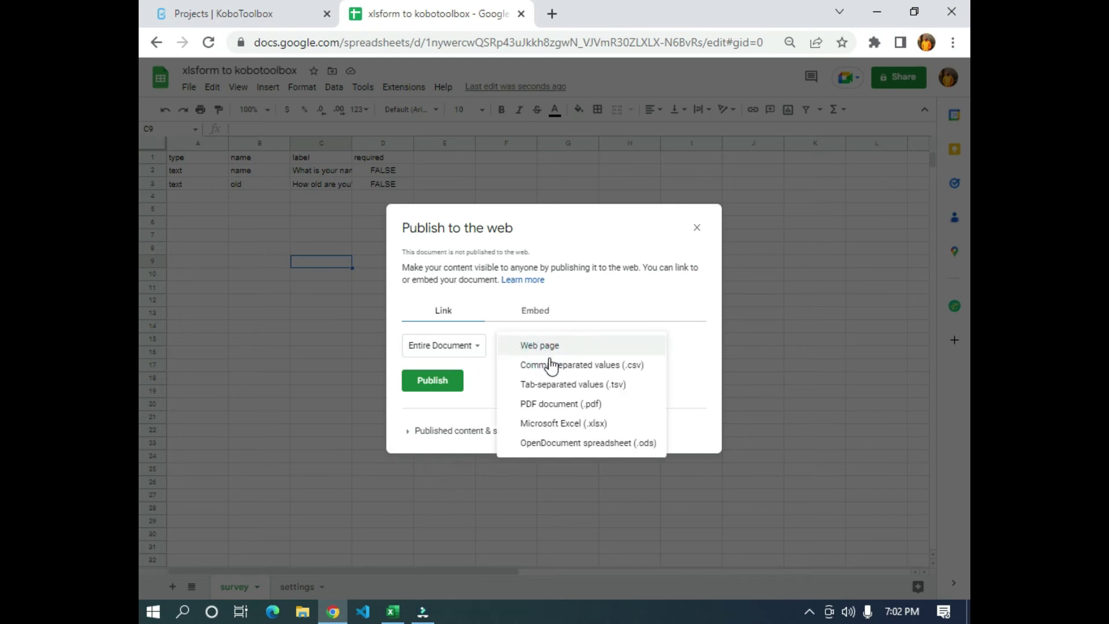
click(559, 424)
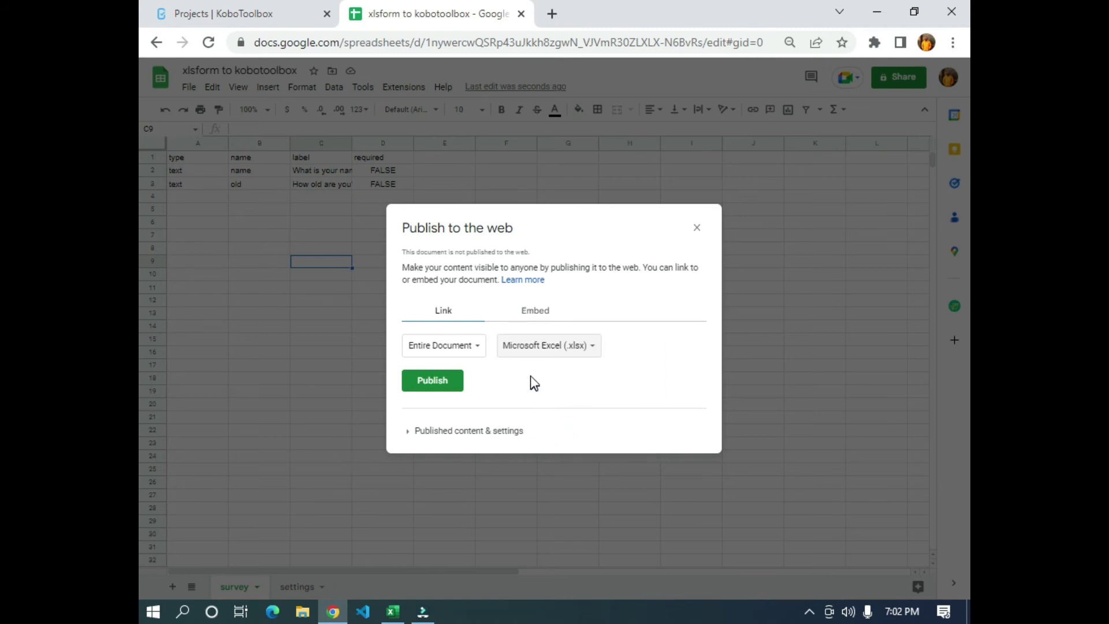
click(427, 392)
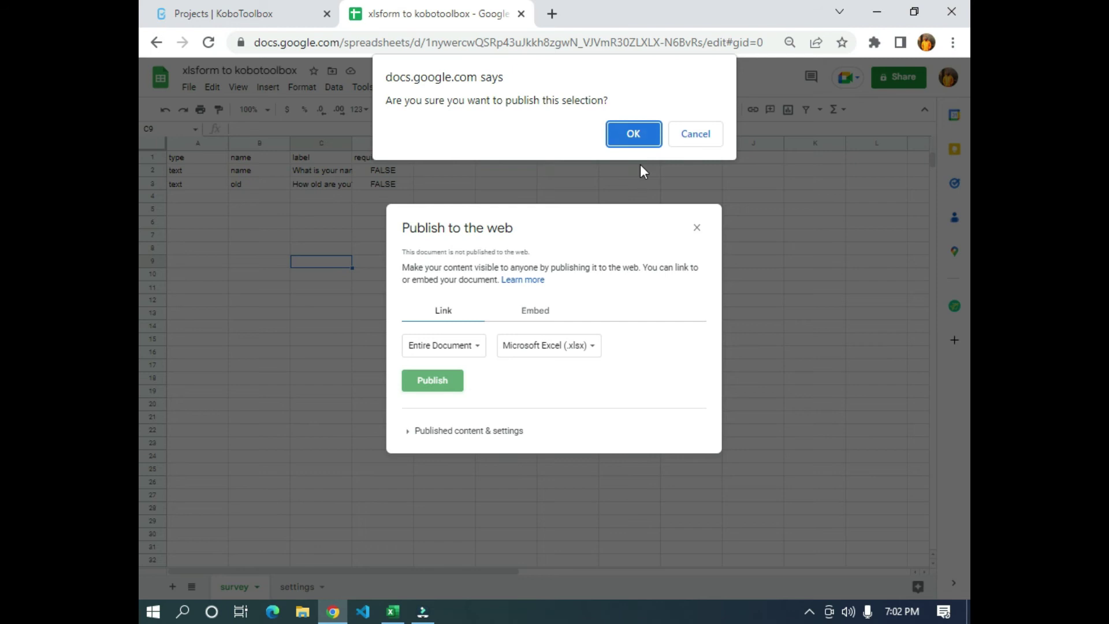
click(638, 134)
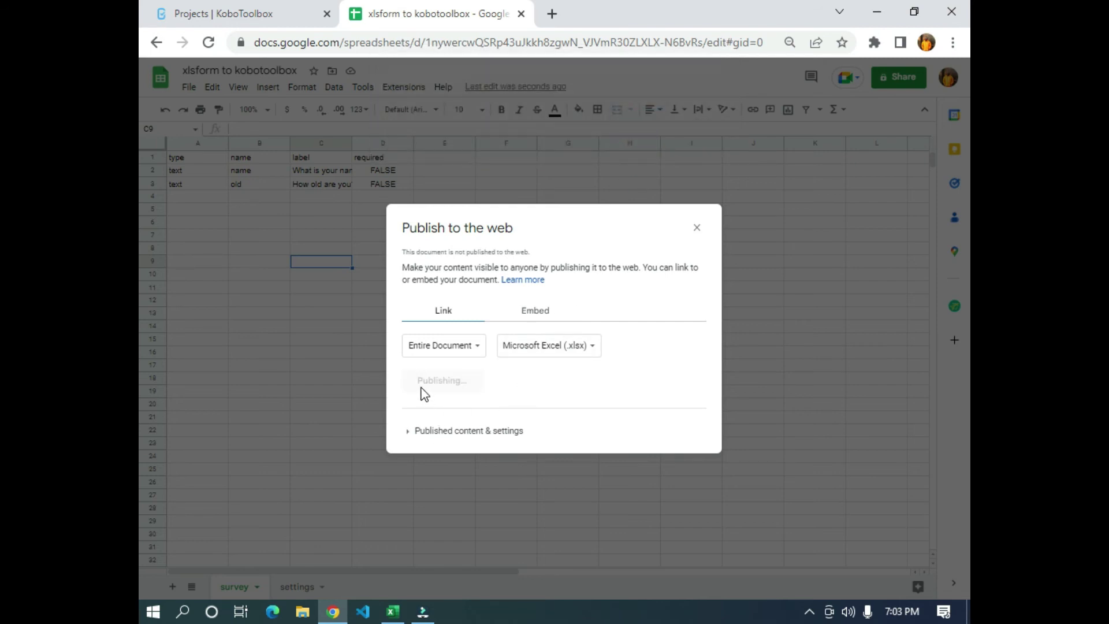
Copy the published xlsx link, leaving automatic republishing on, and return to KoboToolbox projects.
key(ctrl+c)
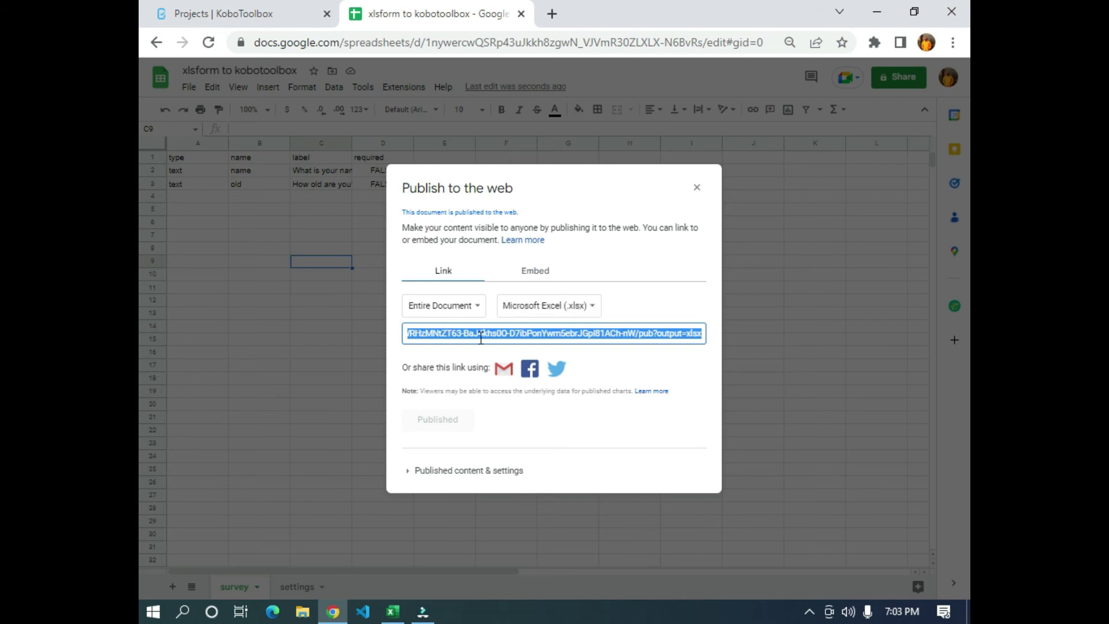
click(462, 334)
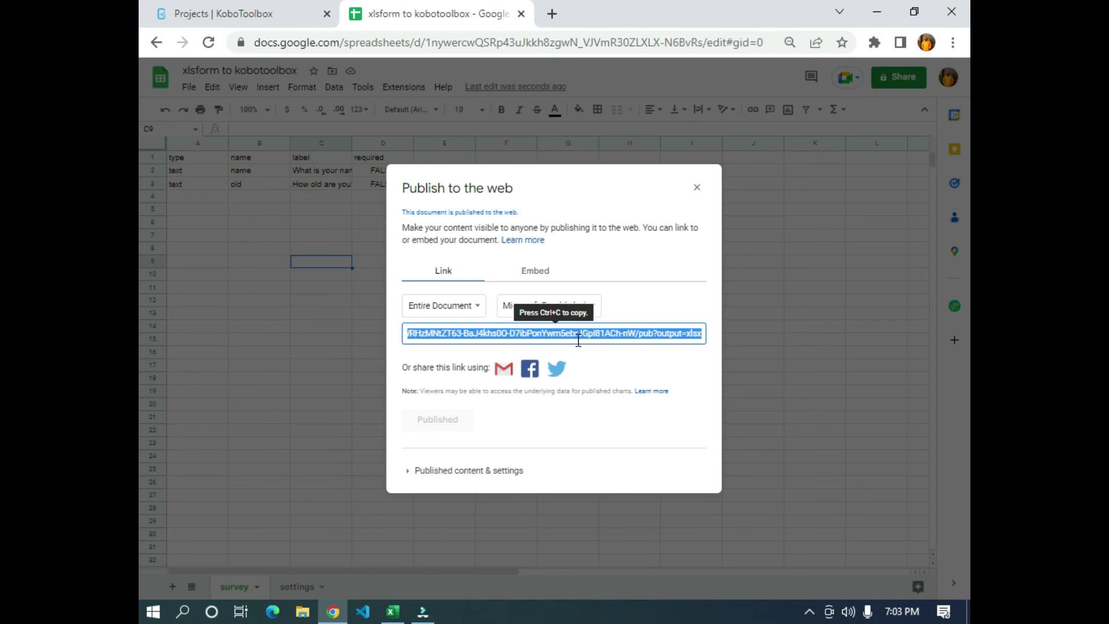
key(ctrl+c)
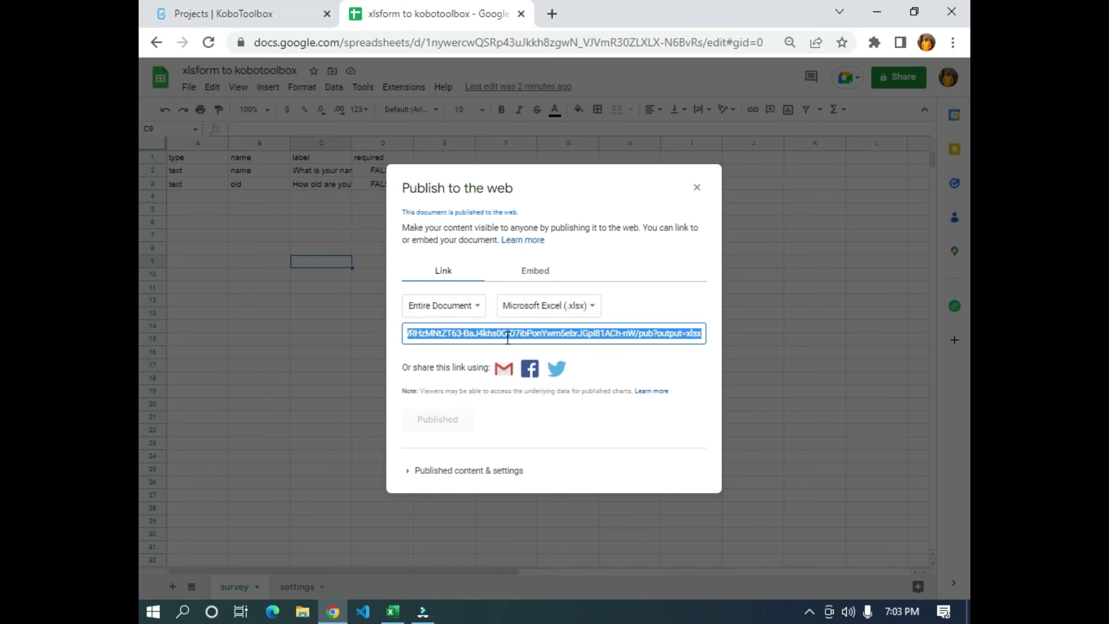
click(411, 478)
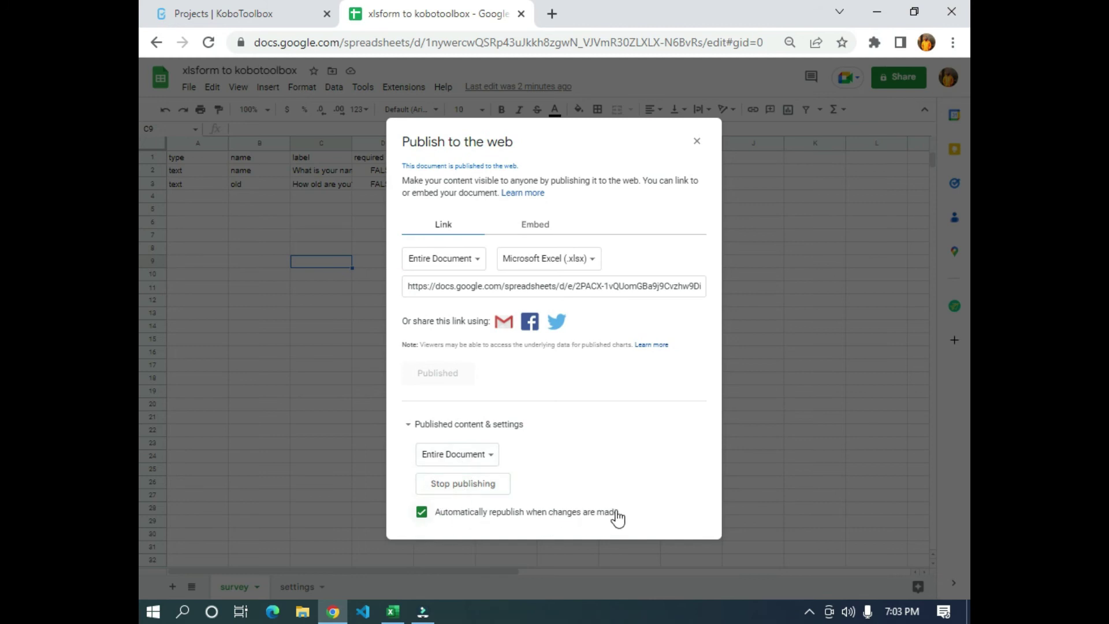
click(528, 285)
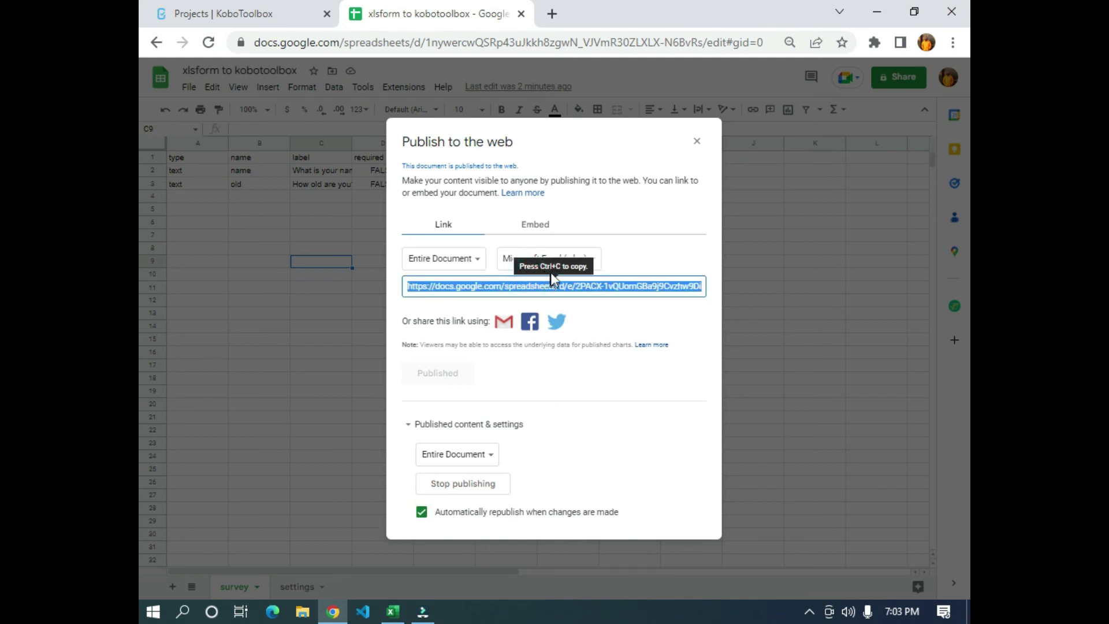
key(ctrl+c)
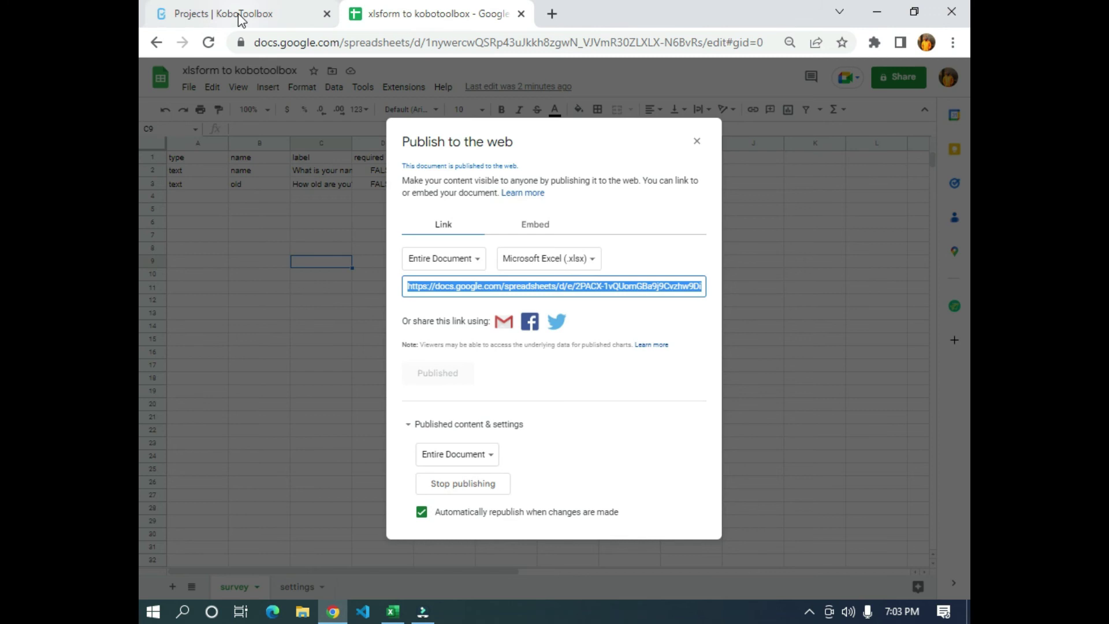
click(241, 17)
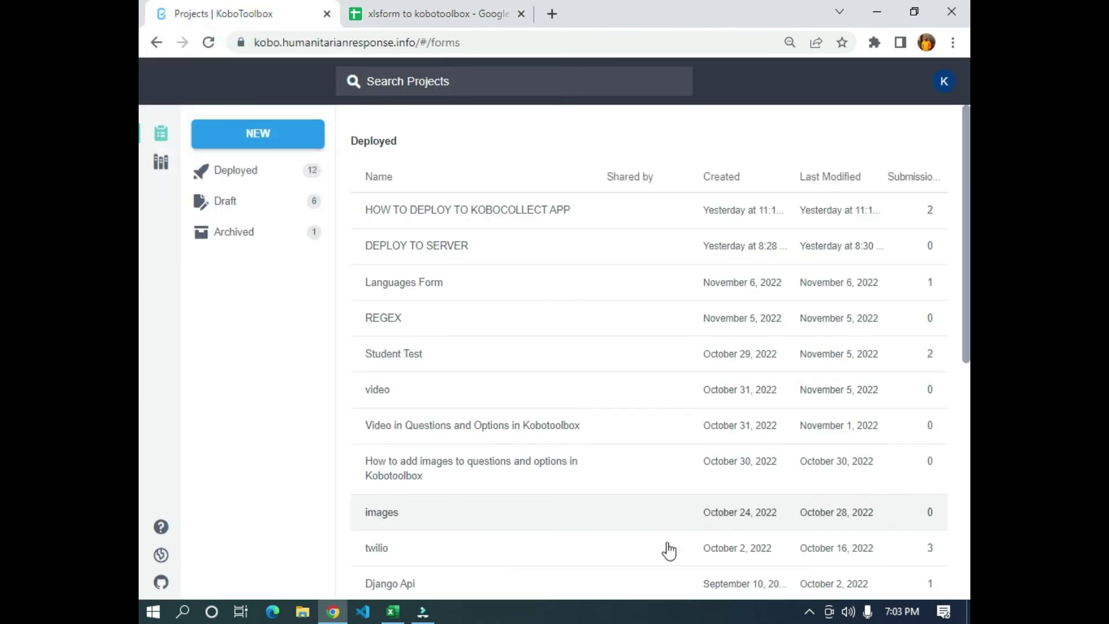
Create a new KoboToolbox project importing the XLSForm from the pasted published xlsx URL.
click(250, 145)
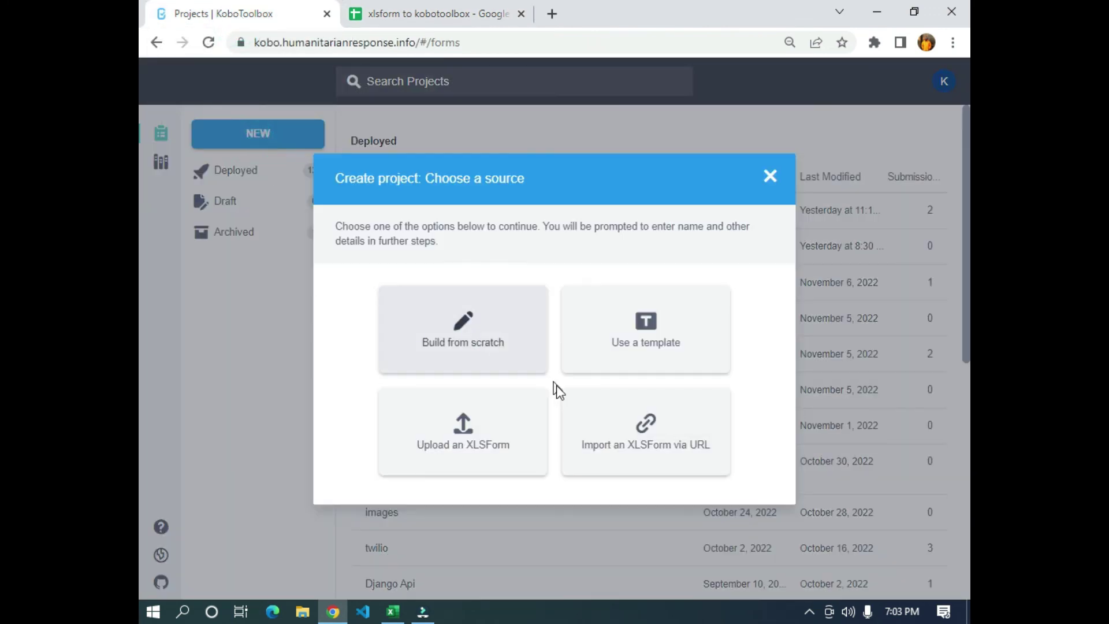
click(648, 449)
click(421, 366)
key(ctrl+v)
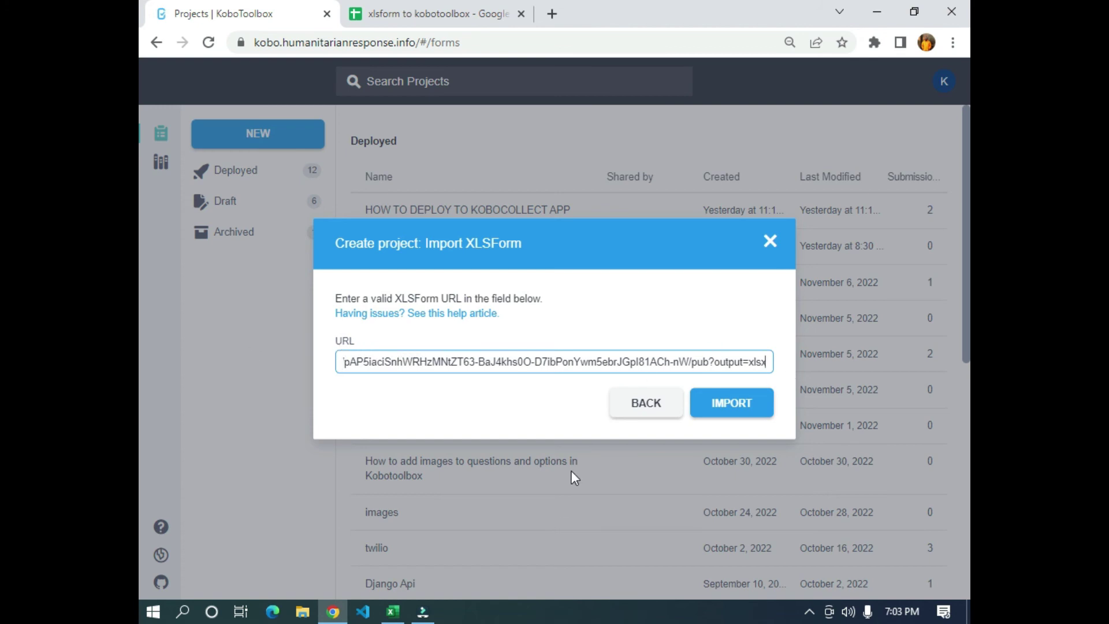
click(755, 407)
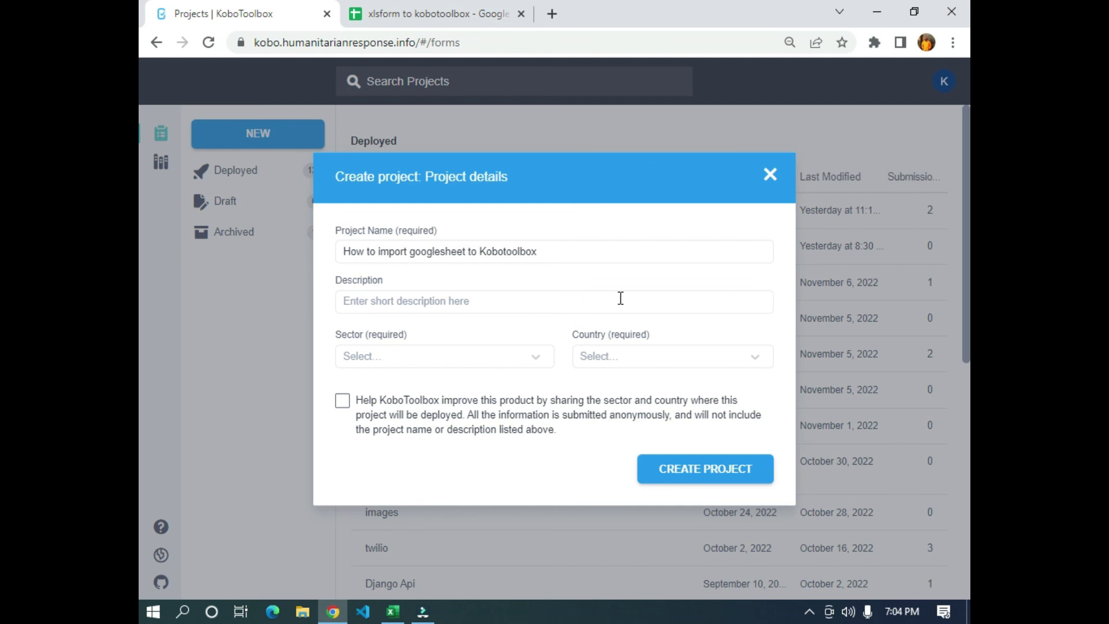
Choose Other as the sector and Nigeria as the country, then create the project from the imported XLSForm.
click(501, 357)
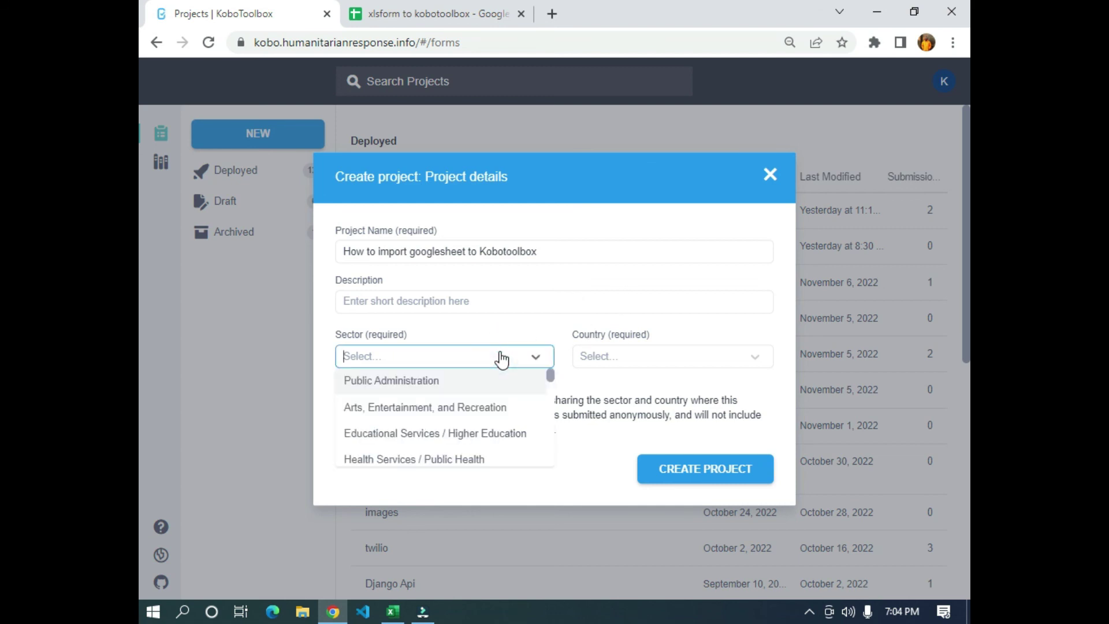
text(other)
click(497, 379)
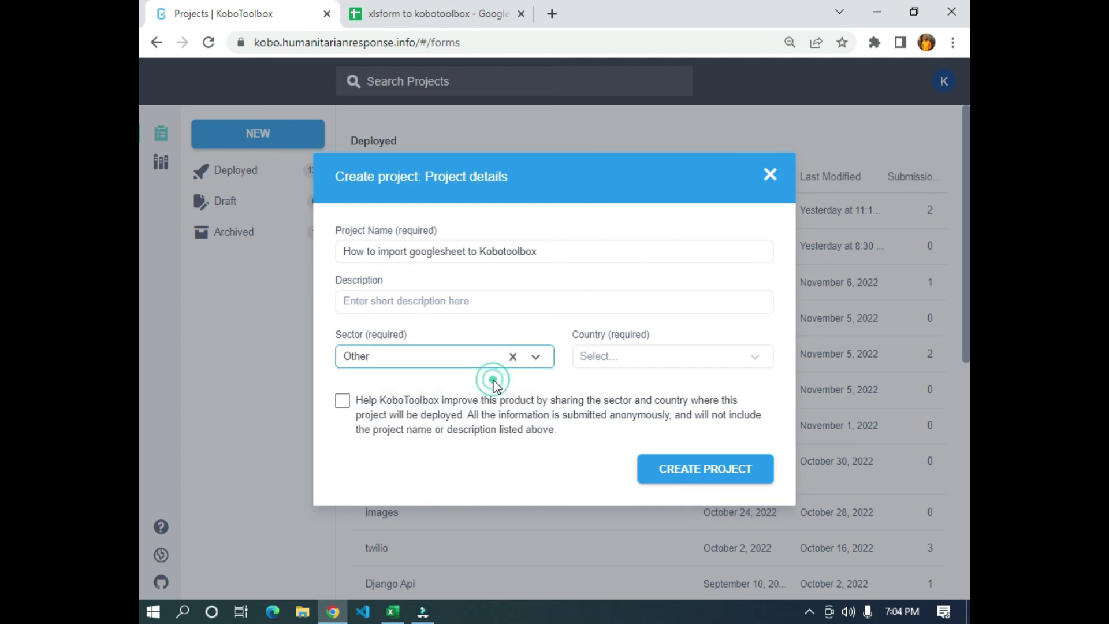
click(594, 358)
text(nigeri)
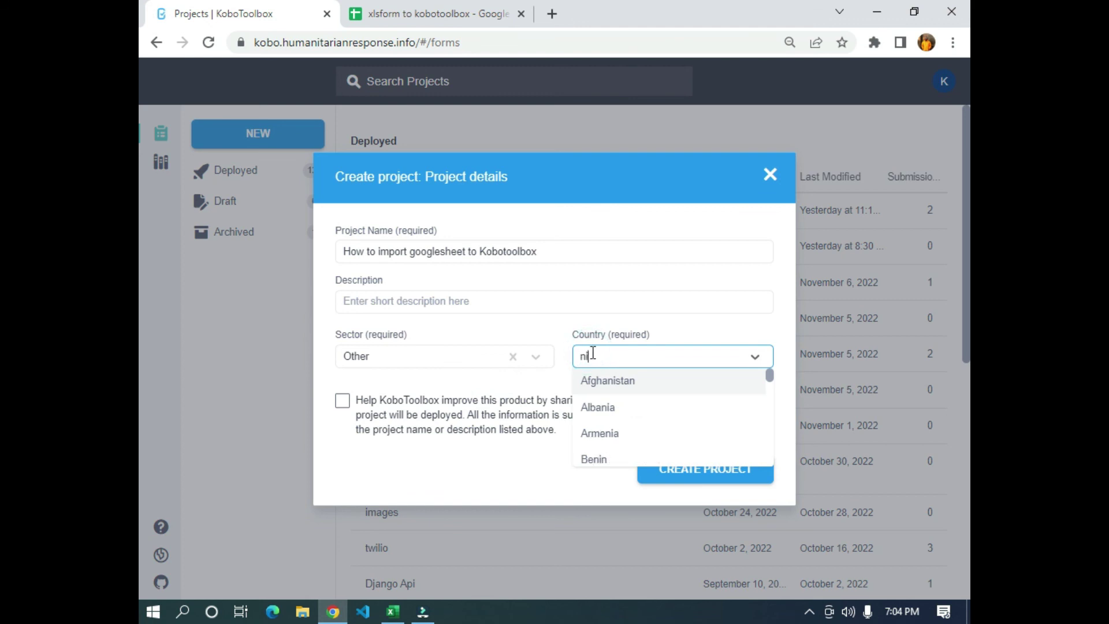
click(624, 385)
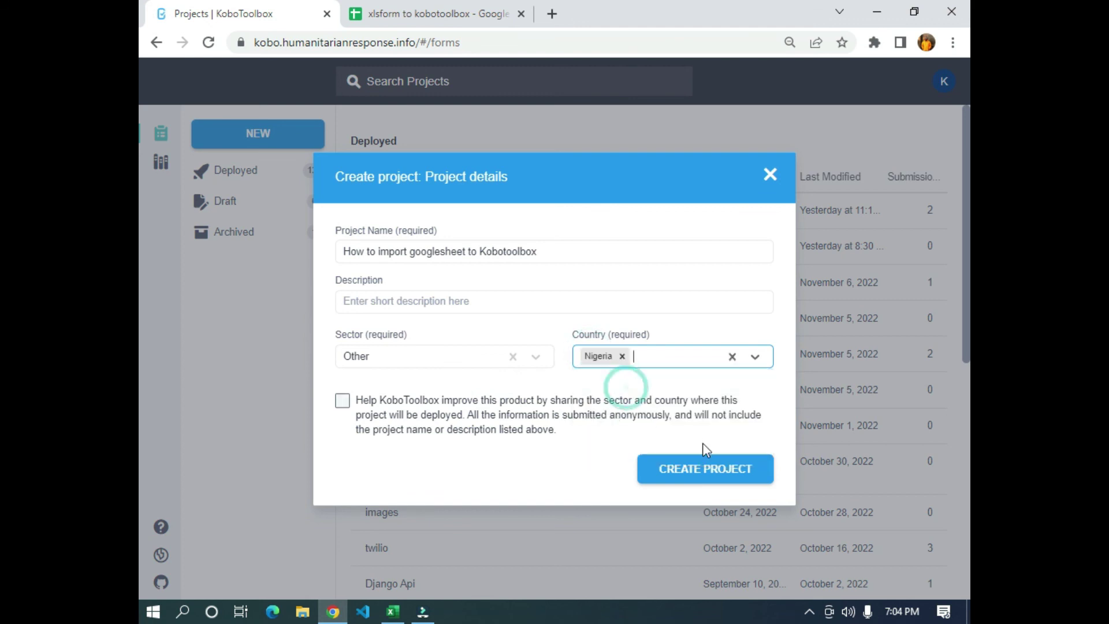
click(710, 486)
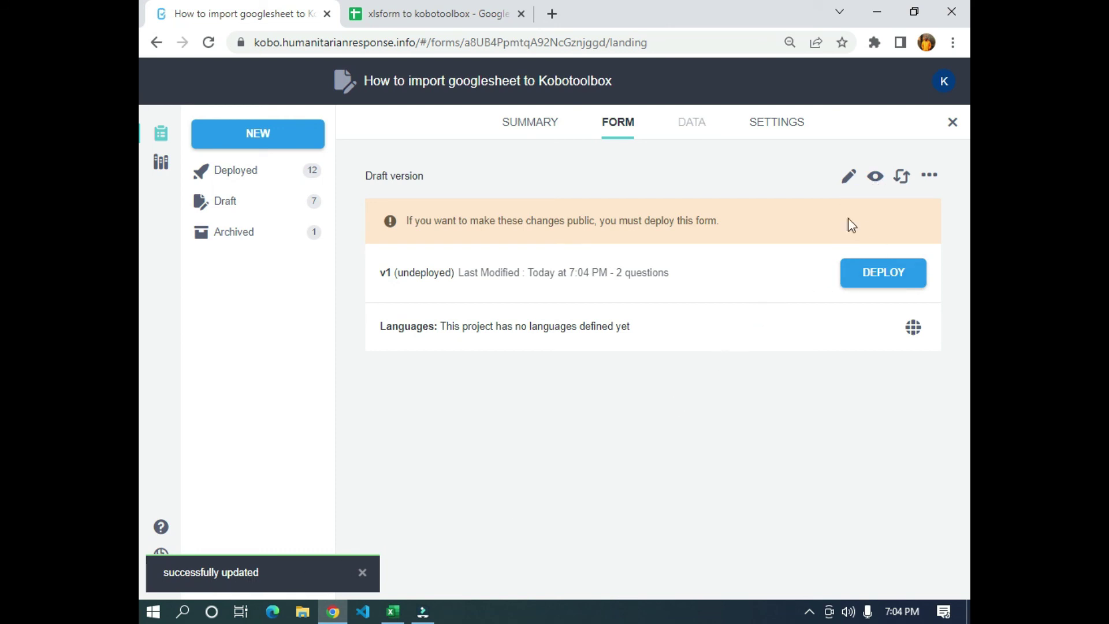
Open Form Preview for the draft form with 'What is your name?' and 'How old are you?'.
click(875, 176)
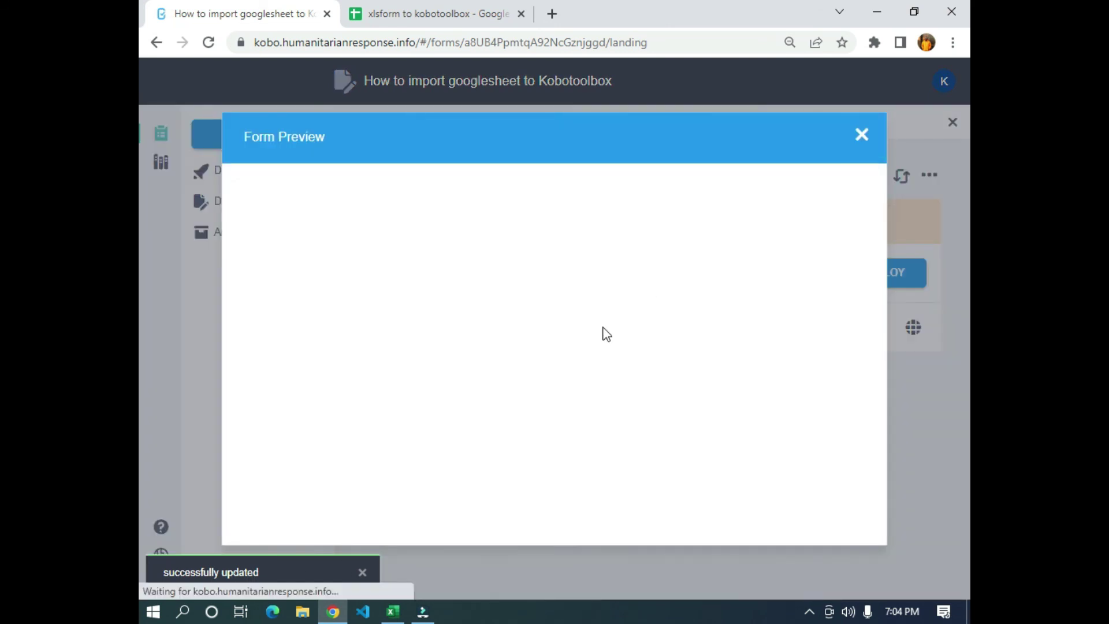